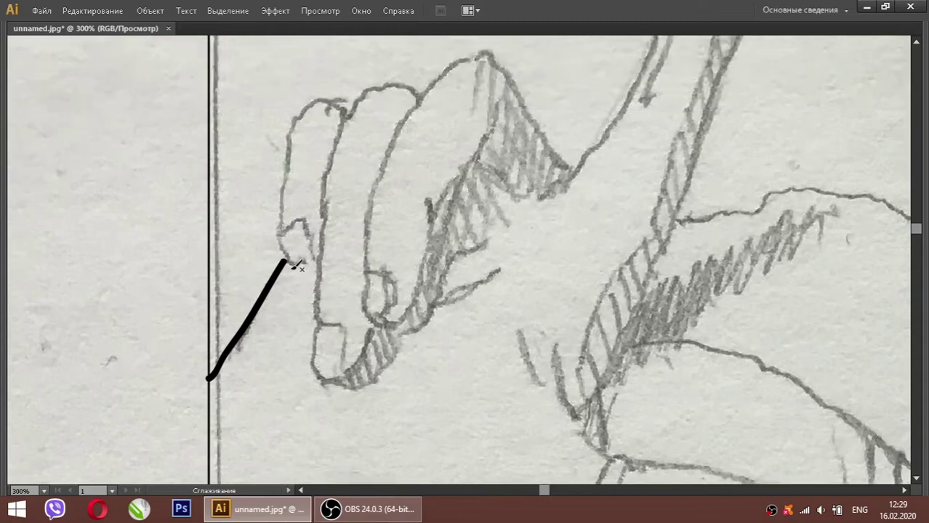
Trace the raised hand's fingers and its top edge with thick black brush strokes
scroll(288, 239, "up", 1)
left_click_drag(284, 251, 347, 142)
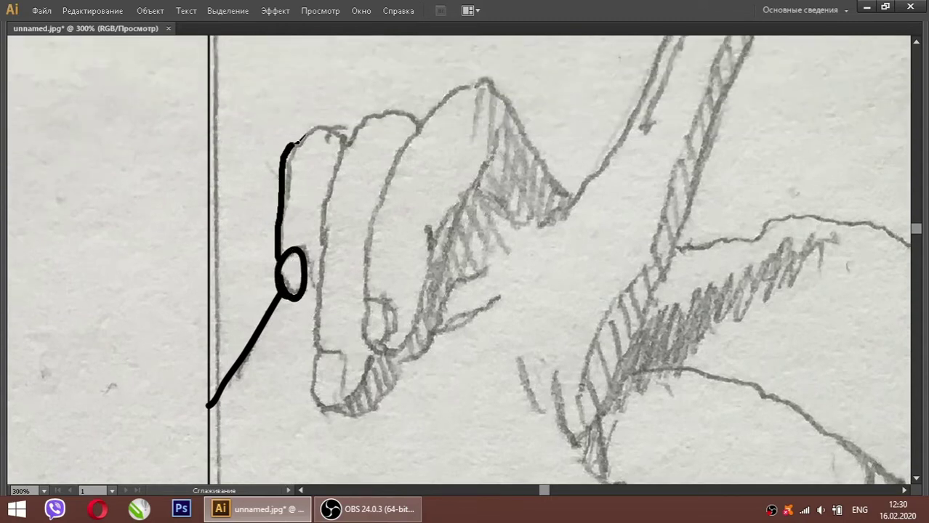
scroll(348, 240, "up", 1)
mouse_move(330, 367)
left_mouse_down()
mouse_move(317, 333)
mouse_move(418, 140)
left_mouse_up()
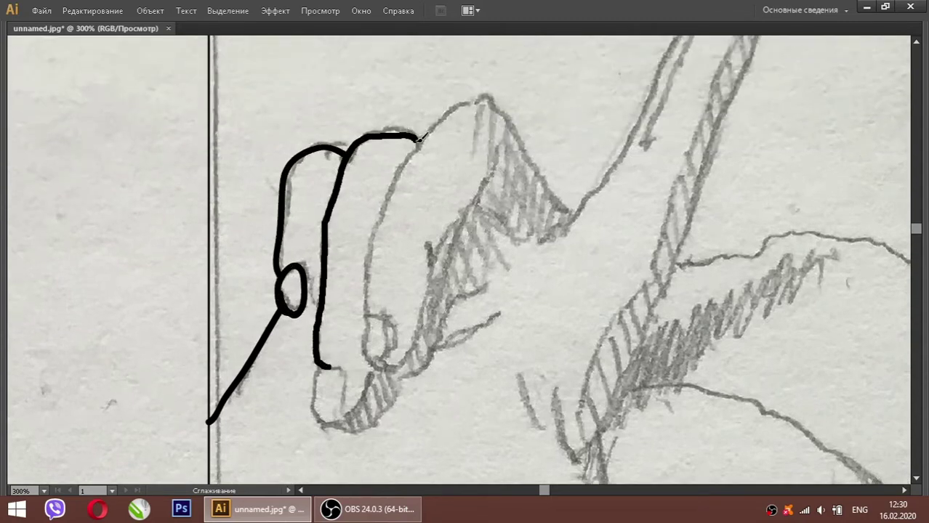
scroll(331, 289, "down", 2)
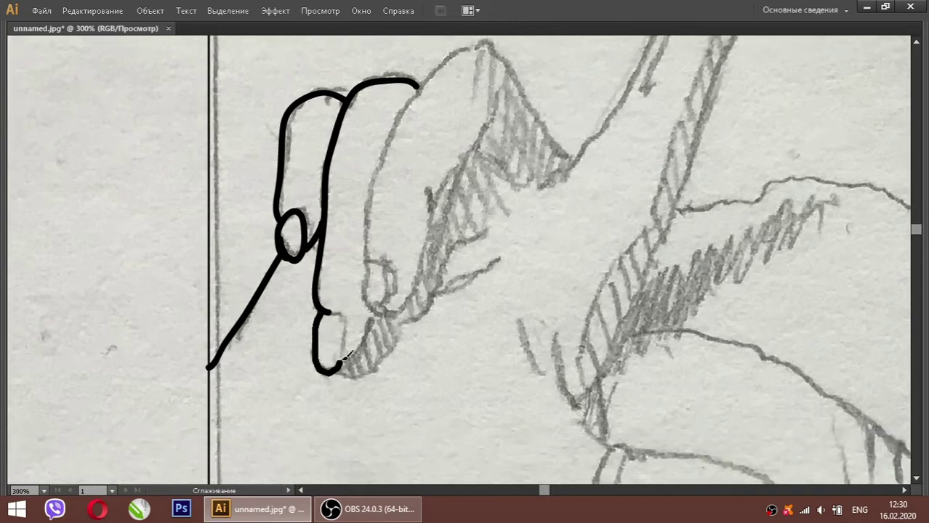
mouse_move(345, 356)
left_mouse_down()
mouse_move(341, 316)
mouse_move(374, 311)
mouse_move(459, 51)
left_mouse_up()
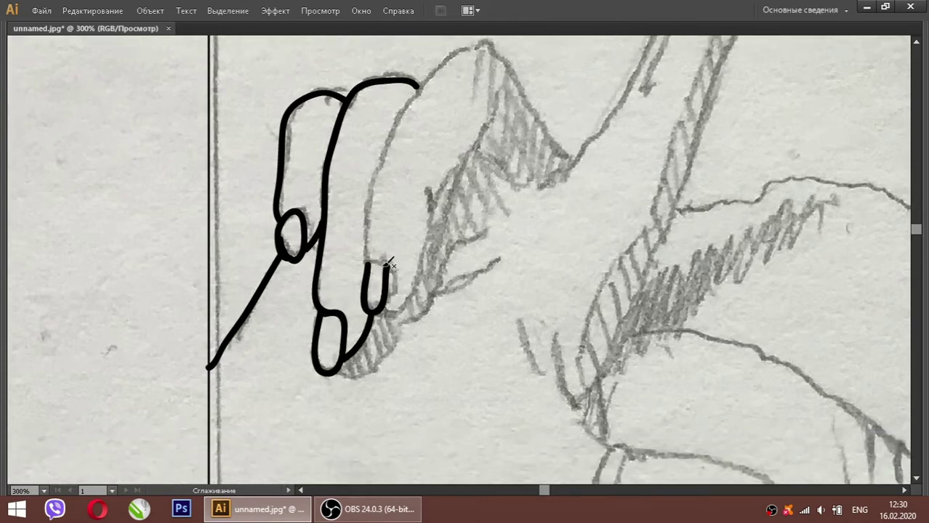
left_click_drag(525, 89, 570, 161)
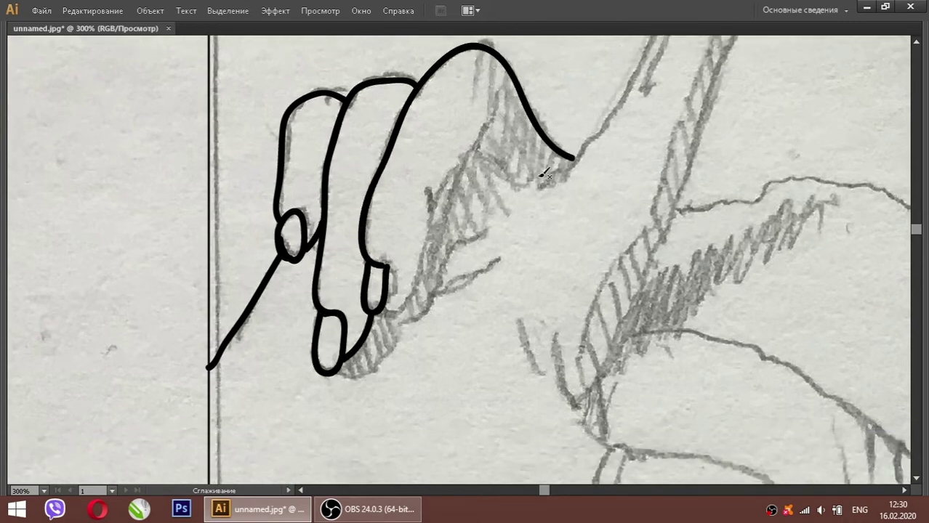
scroll(477, 214, "down", 10)
scroll(476, 213, "up", 2)
Ink the left eye's upper lid with hooked corner, iris, pupil and eyelashes
mouse_move(187, 255)
left_mouse_down()
mouse_move(221, 258)
mouse_move(325, 227)
left_mouse_up()
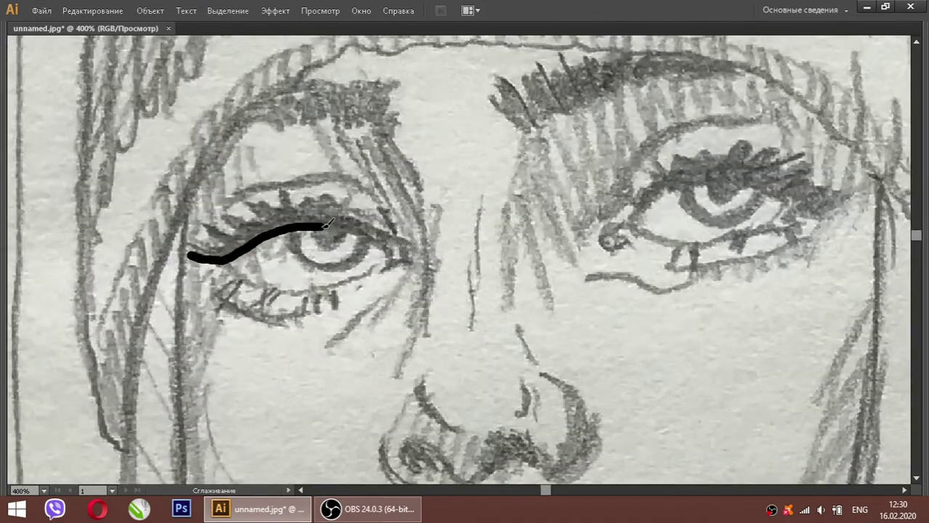
left_click_drag(399, 249, 387, 269)
left_click_drag(306, 232, 357, 256)
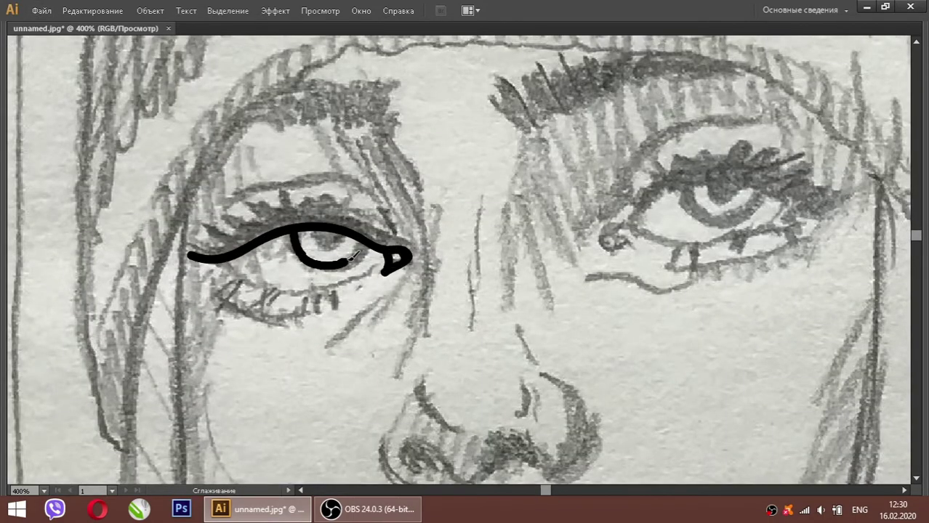
left_click_drag(311, 231, 352, 232)
scroll(201, 250, "left", 1)
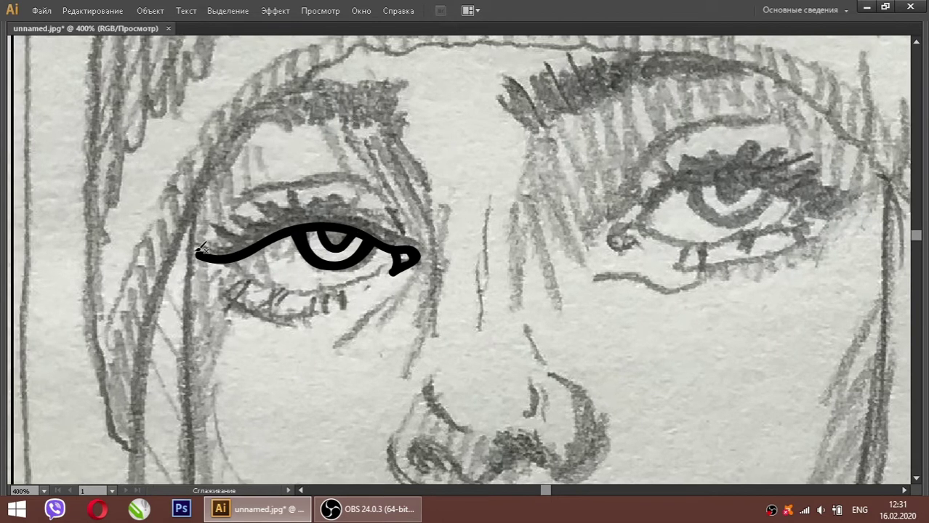
left_click_drag(249, 218, 291, 225)
left_click_drag(255, 201, 291, 211)
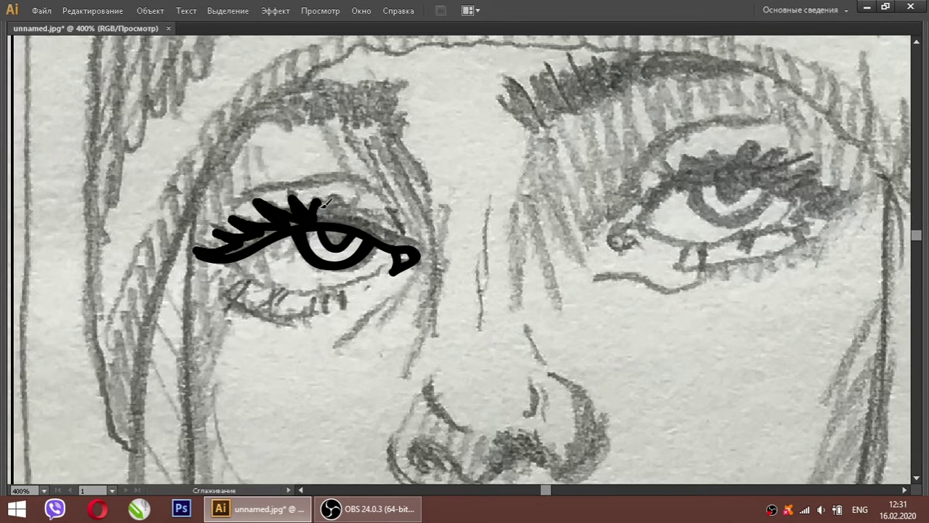
left_click_drag(369, 223, 417, 239)
Add the lower-lid lines beneath the left eye
scroll(263, 227, "down", 1)
scroll(263, 227, "down", 1)
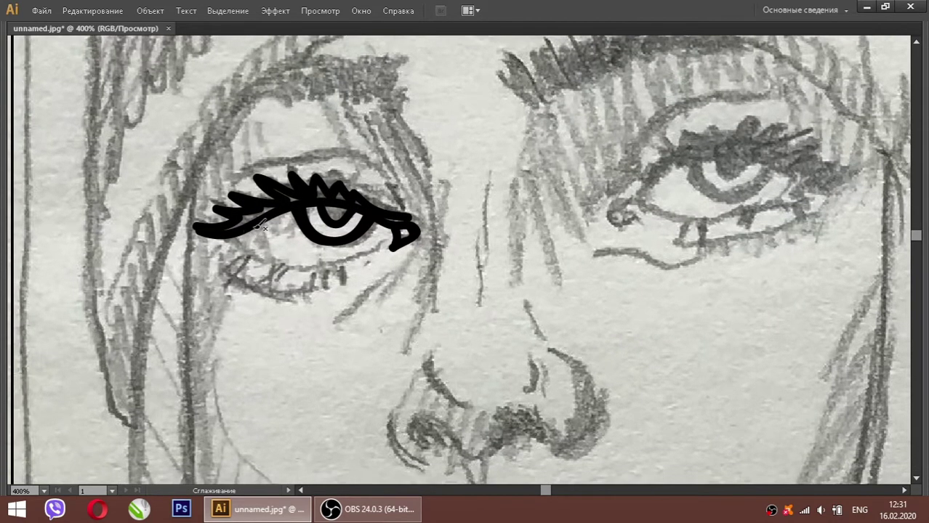
left_click_drag(276, 260, 378, 246)
scroll(236, 244, "down", 1)
left_click_drag(218, 247, 331, 270)
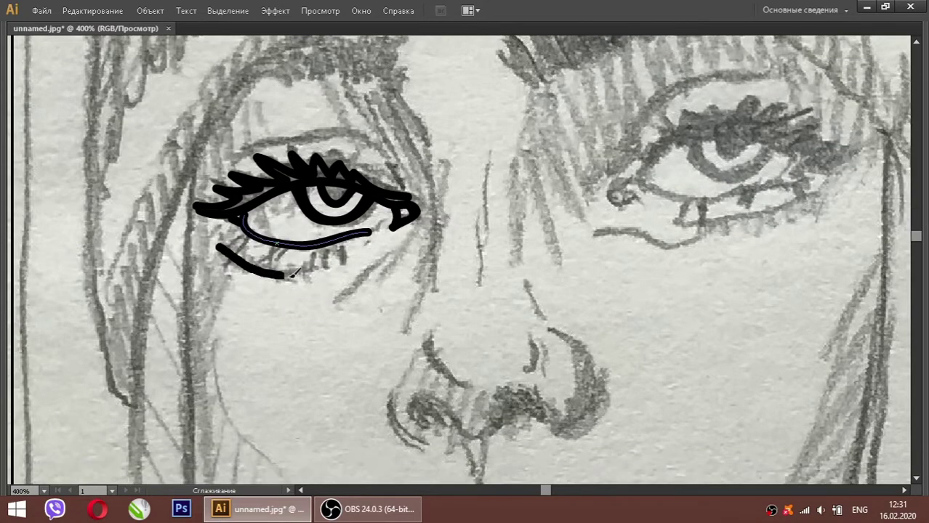
Draw the upper lid crease over the left eye and the left eyebrow's lower edge
scroll(312, 262, "down", 3)
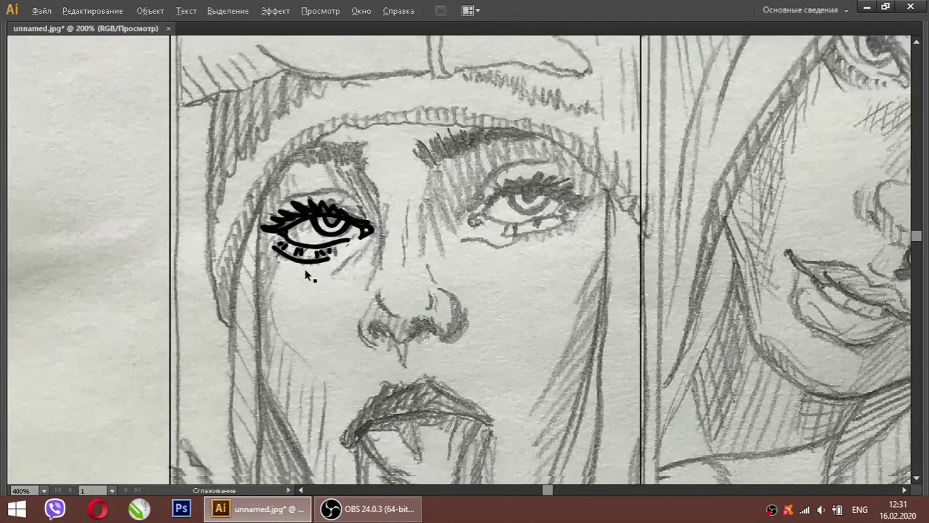
scroll(304, 268, "down", 3)
scroll(321, 270, "up", 3)
scroll(228, 256, "up", 3)
left_click_drag(213, 259, 381, 311)
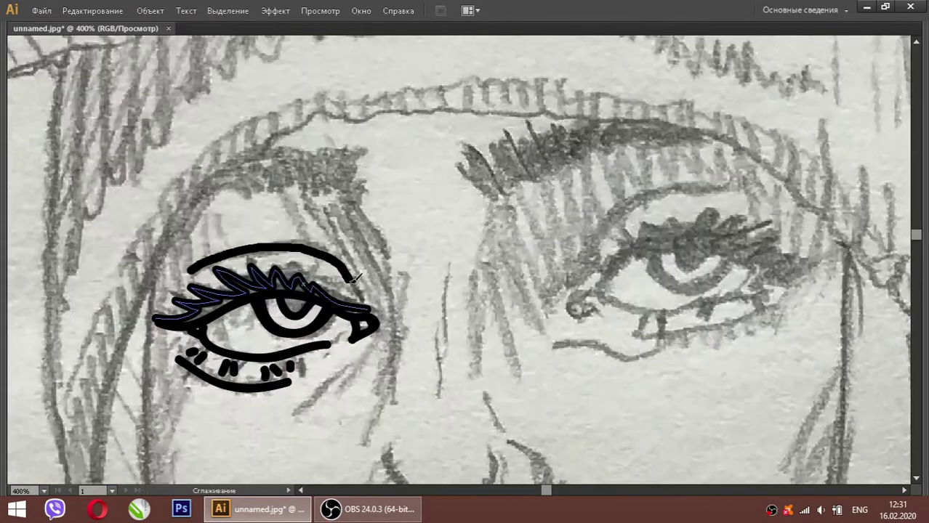
scroll(381, 311, "down", 3)
scroll(396, 260, "up", 3)
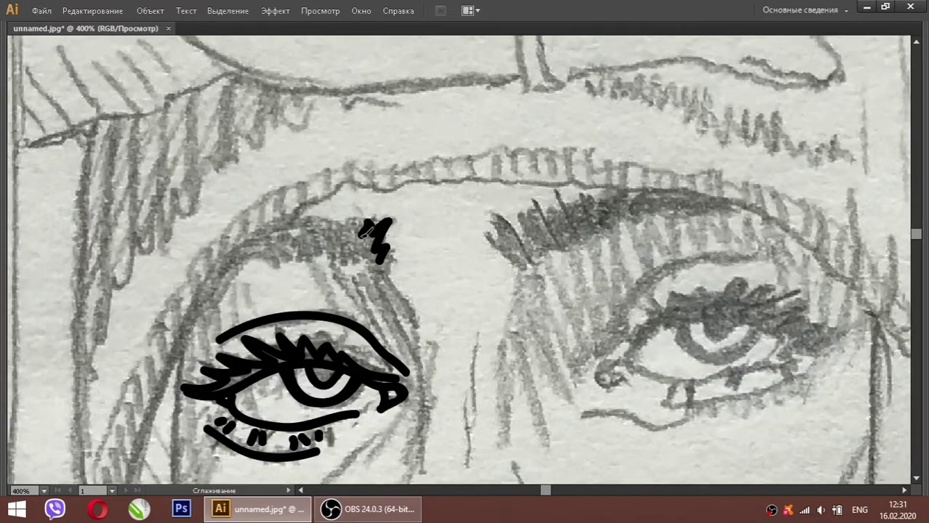
left_click_drag(320, 223, 225, 256)
scroll(225, 256, "down", 1)
scroll(225, 256, "down", 1)
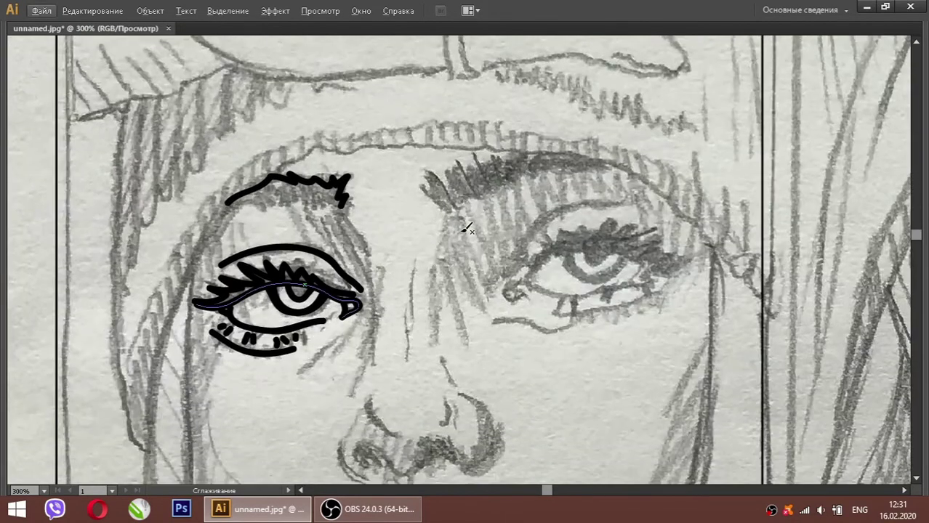
left_click_drag(211, 216, 334, 186)
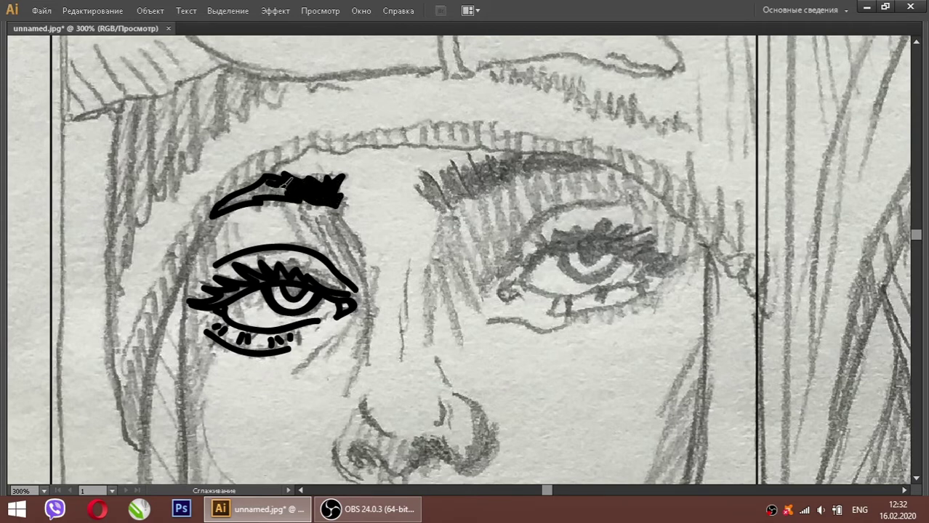
Ink the right eye's lash line and extend its lower lid
scroll(407, 179, "right", 1)
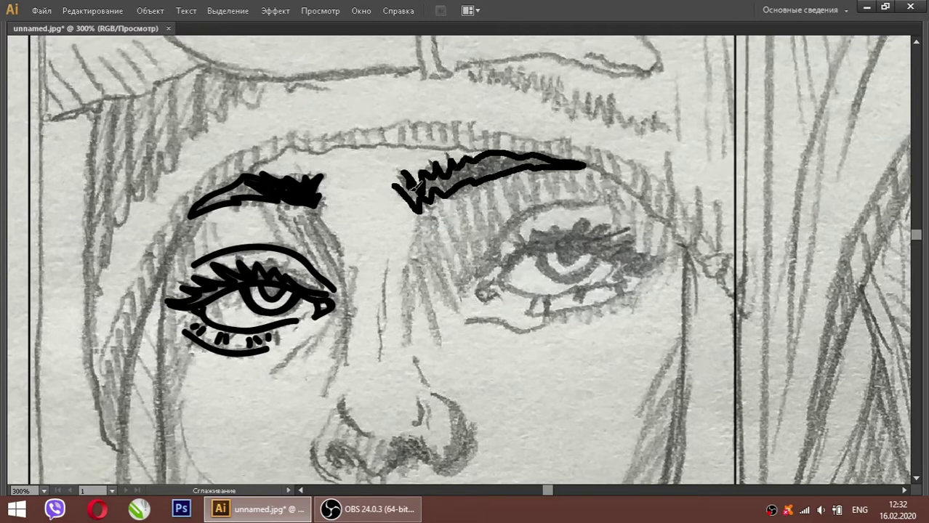
scroll(491, 271, "down", 1)
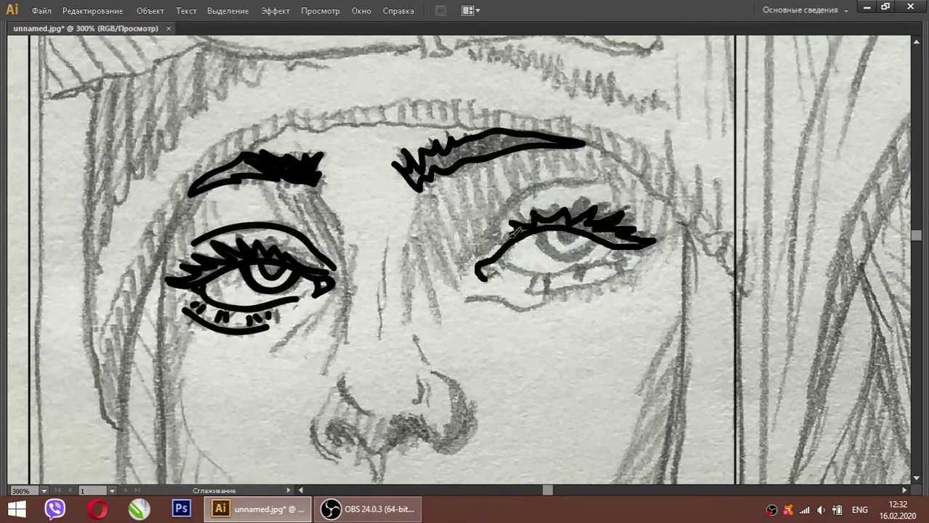
left_click_drag(513, 232, 560, 245)
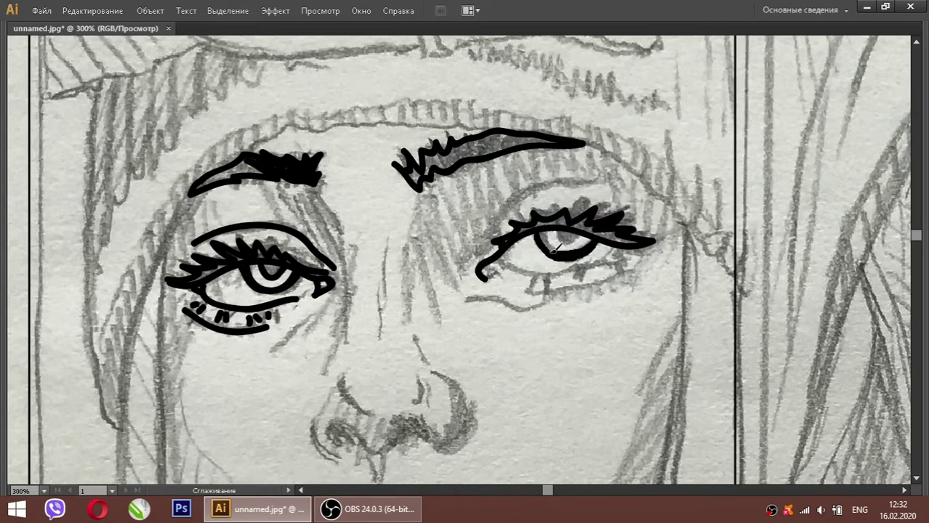
scroll(583, 230, "down", 1)
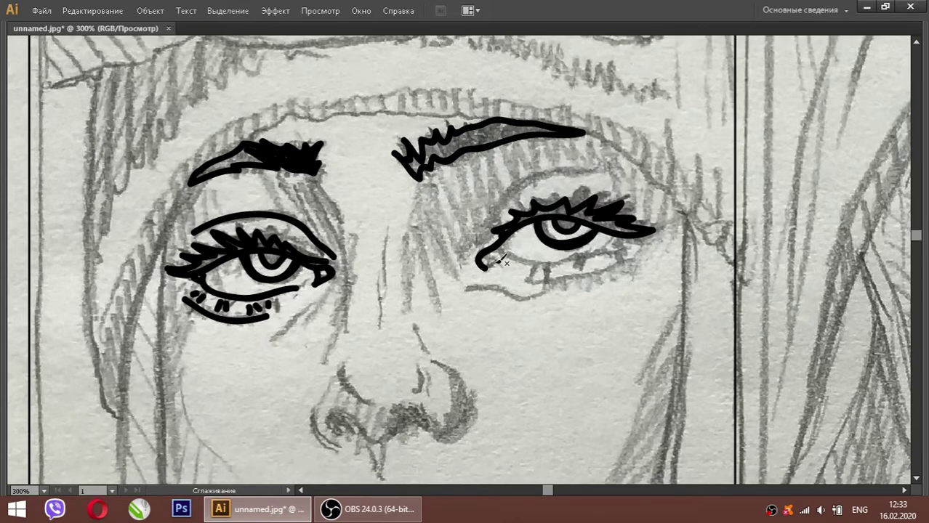
left_click_drag(571, 257, 614, 244)
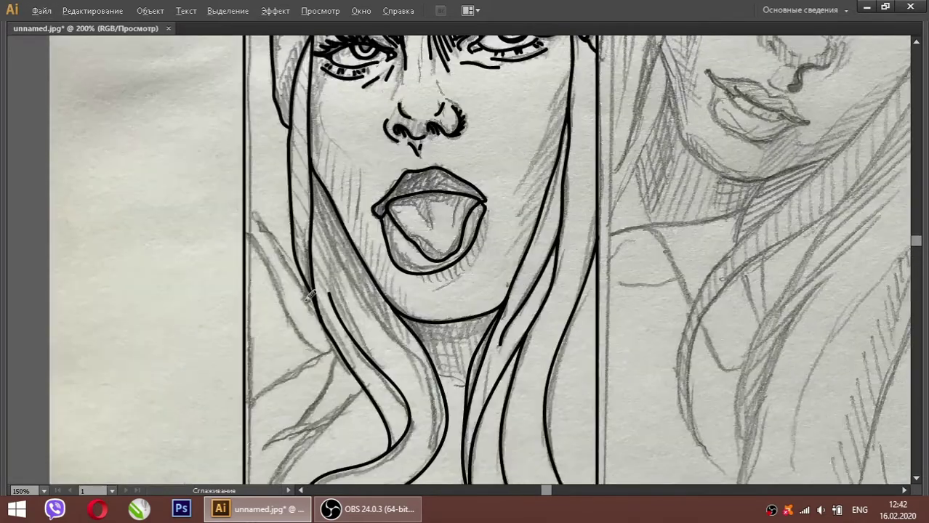
Trace the long curving hair strands down to the first panel's bottom edge
mouse_move(316, 131)
left_mouse_down()
mouse_move(351, 230)
mouse_move(459, 374)
left_mouse_up()
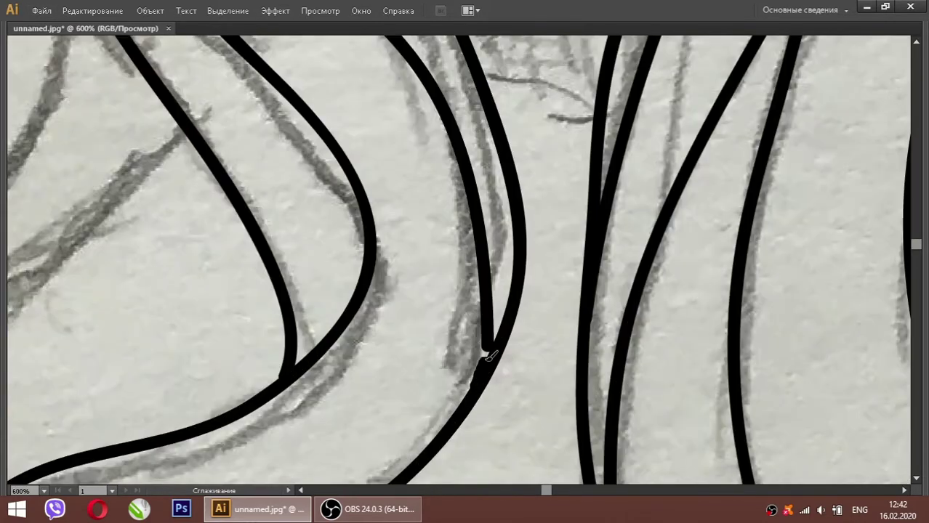
left_click_drag(487, 470, 356, 459)
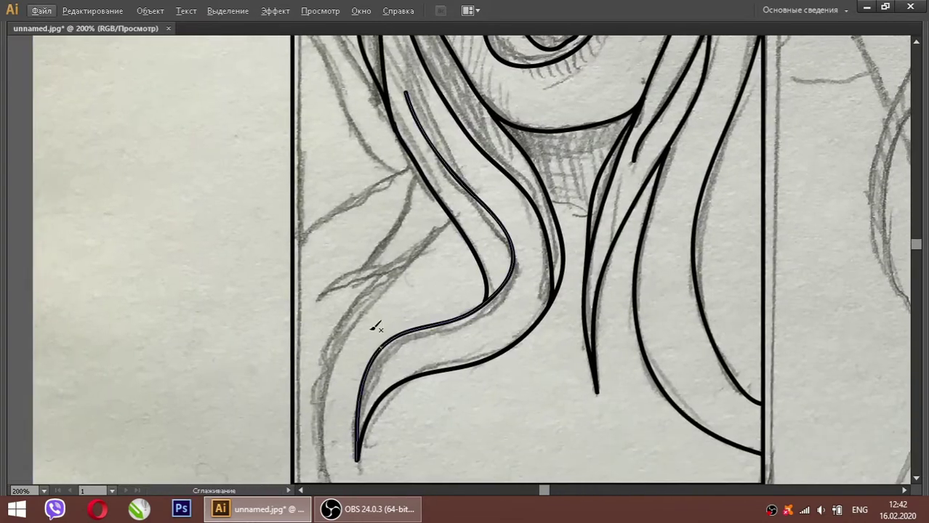
scroll(375, 328, "up", 1)
left_click_drag(294, 275, 415, 197)
left_click_drag(339, 307, 419, 207)
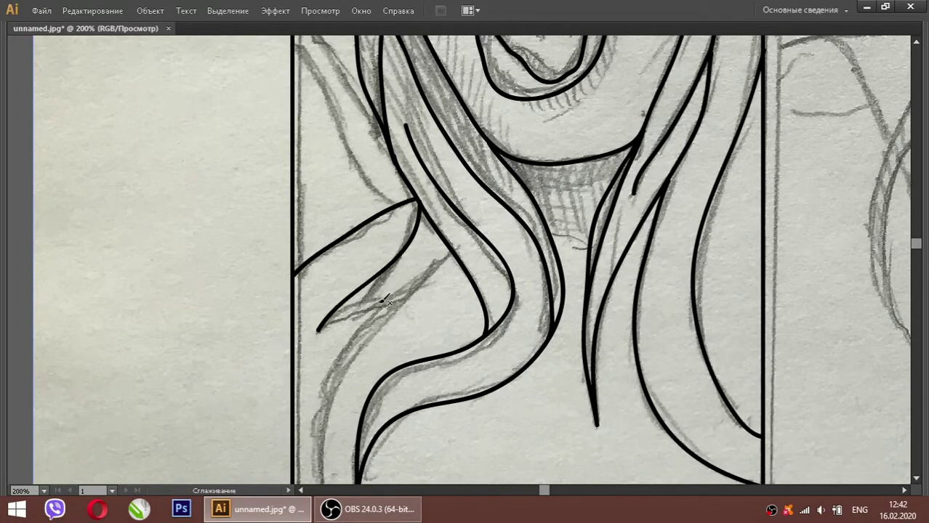
scroll(431, 295, "down", 3)
left_click_drag(326, 414, 414, 192)
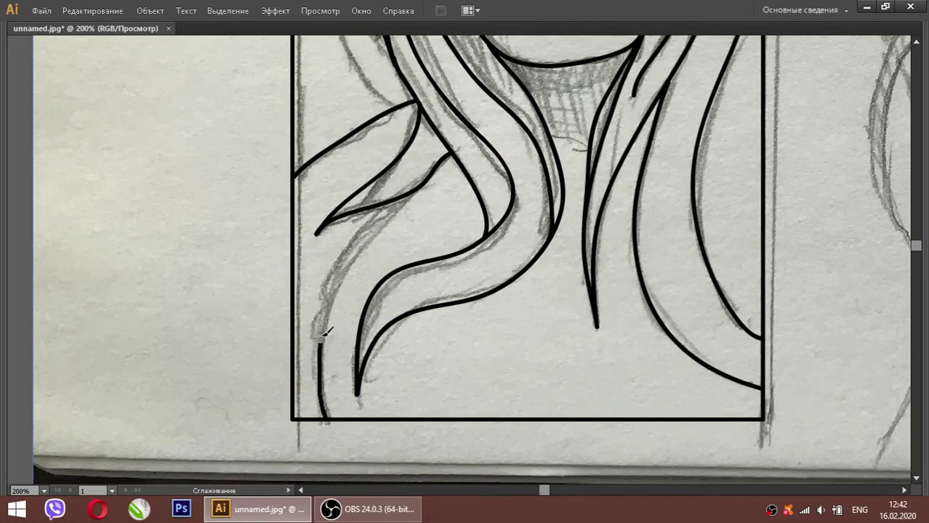
left_click_drag(334, 415, 486, 187)
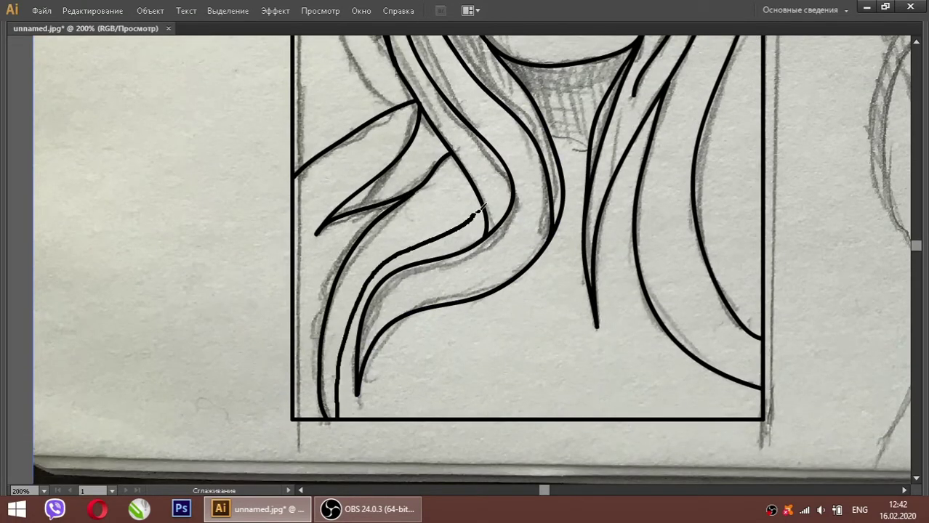
Outline the hood's left edge beside the face with black strokes
scroll(379, 306, "up", 8)
scroll(356, 336, "down", 7)
scroll(341, 356, "up", 3)
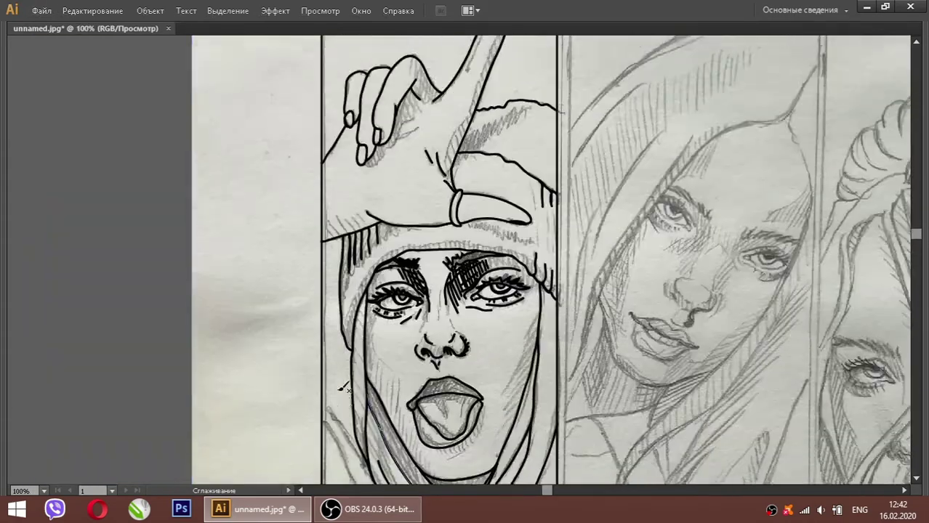
scroll(326, 373, "up", 2)
scroll(326, 372, "up", 1)
left_click_drag(389, 393, 317, 291)
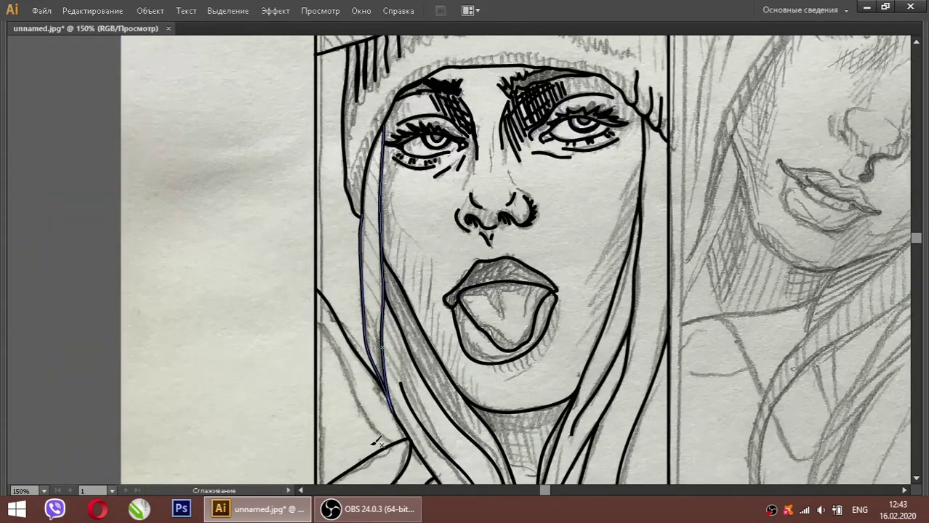
scroll(318, 292, "down", 1)
scroll(398, 409, "up", 5)
scroll(363, 327, "up", 6)
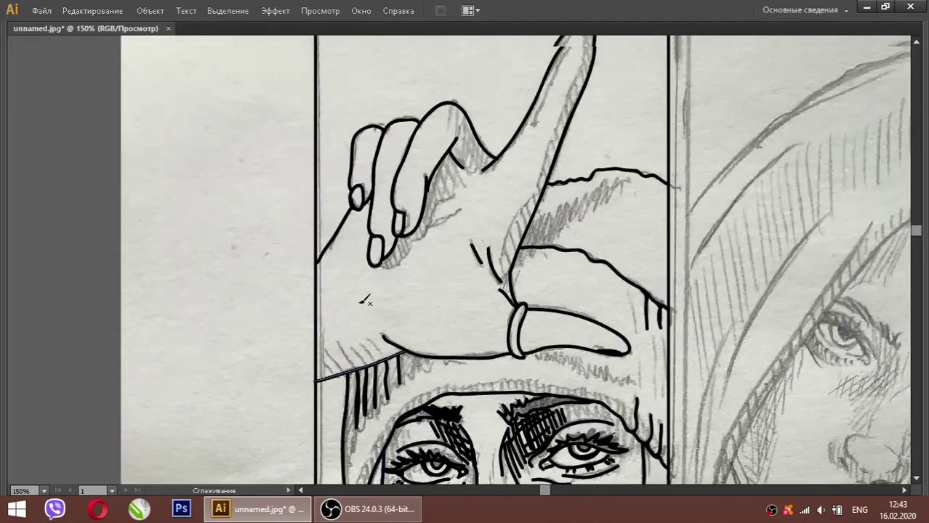
scroll(342, 270, "up", 1)
scroll(341, 269, "down", 3)
scroll(362, 231, "up", 3)
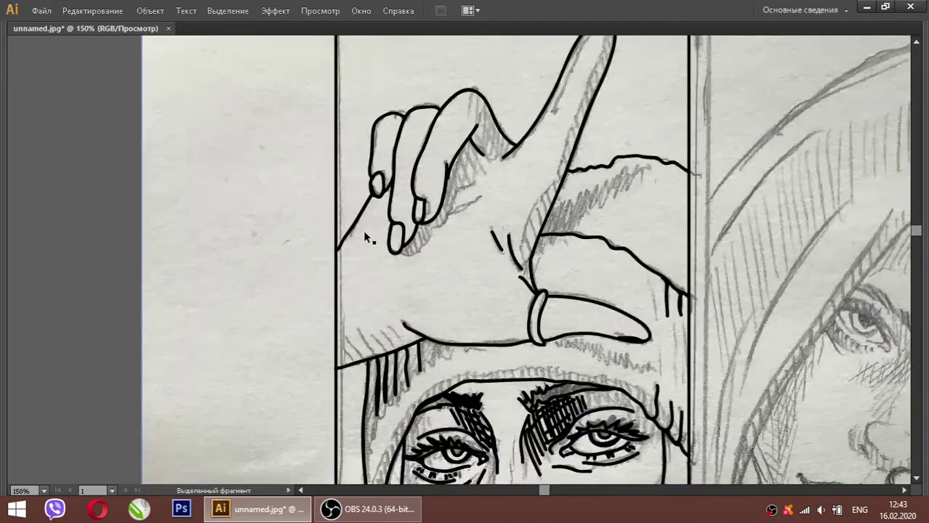
scroll(362, 231, "down", 1)
left_click_drag(426, 294, 341, 328)
Ink a hatch stroke along the first portrait's upper lip
scroll(529, 114, "down", 3)
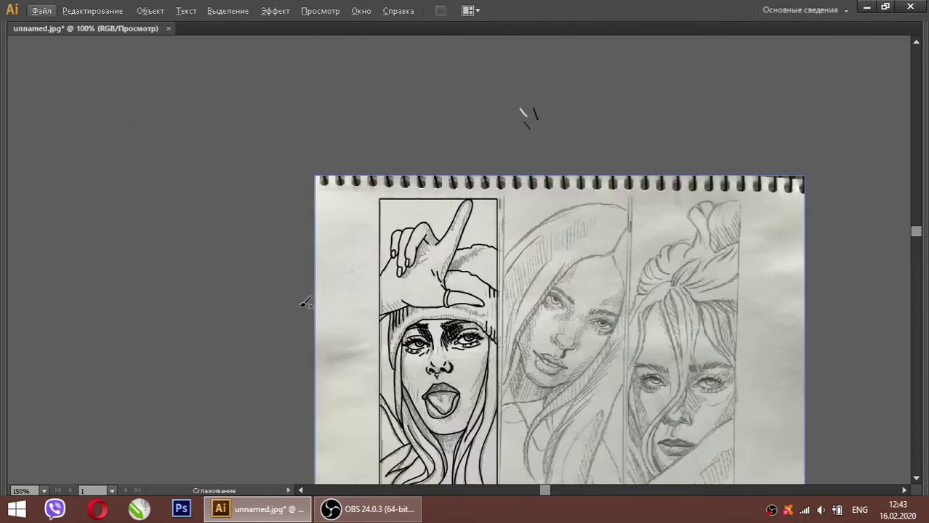
scroll(555, 145, "up", 4)
scroll(467, 308, "up", 1)
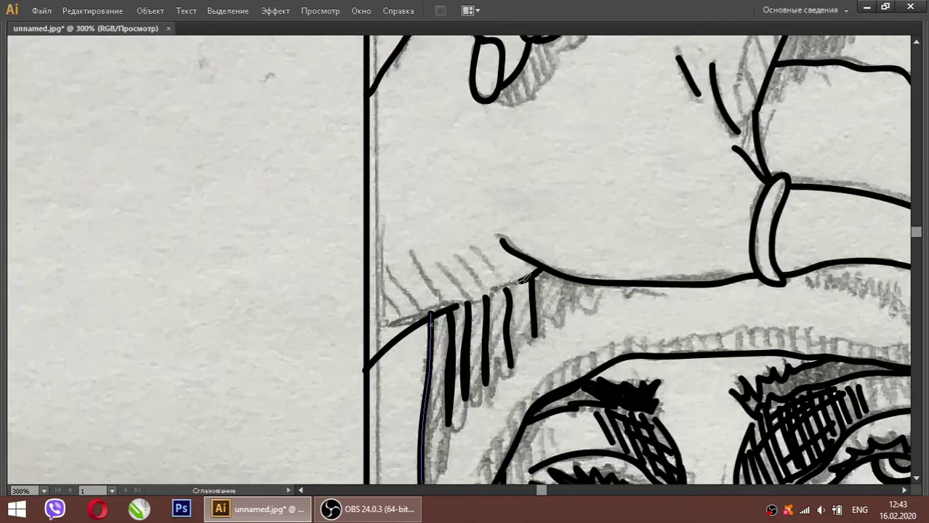
scroll(430, 319, "down", 4)
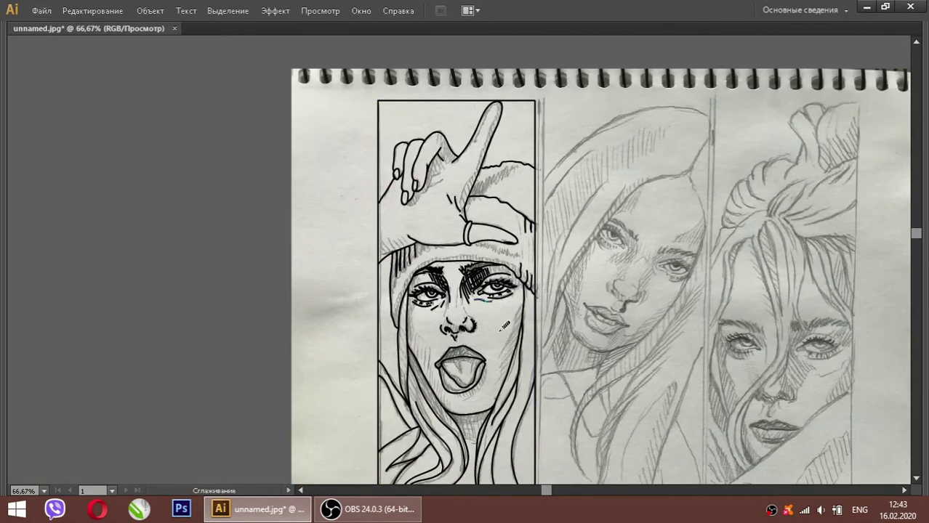
scroll(348, 344, "up", 3)
scroll(348, 344, "up", 2)
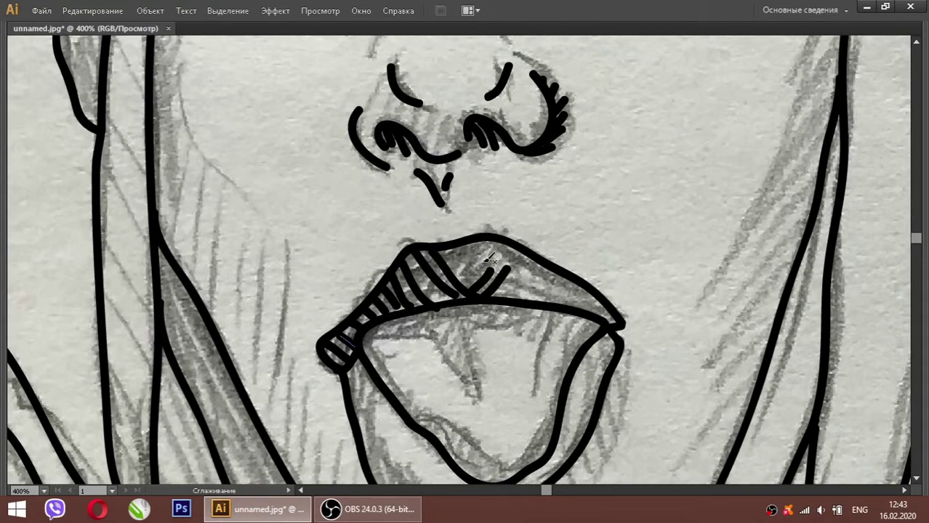
left_click_drag(510, 285, 619, 323)
scroll(378, 338, "down", 1)
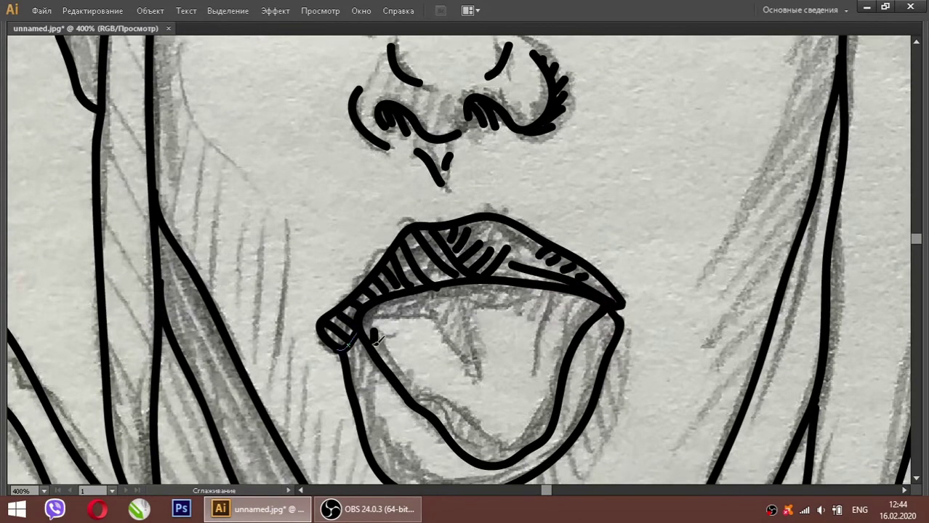
scroll(408, 379, "down", 5)
scroll(549, 98, "up", 2)
scroll(401, 370, "up", 4)
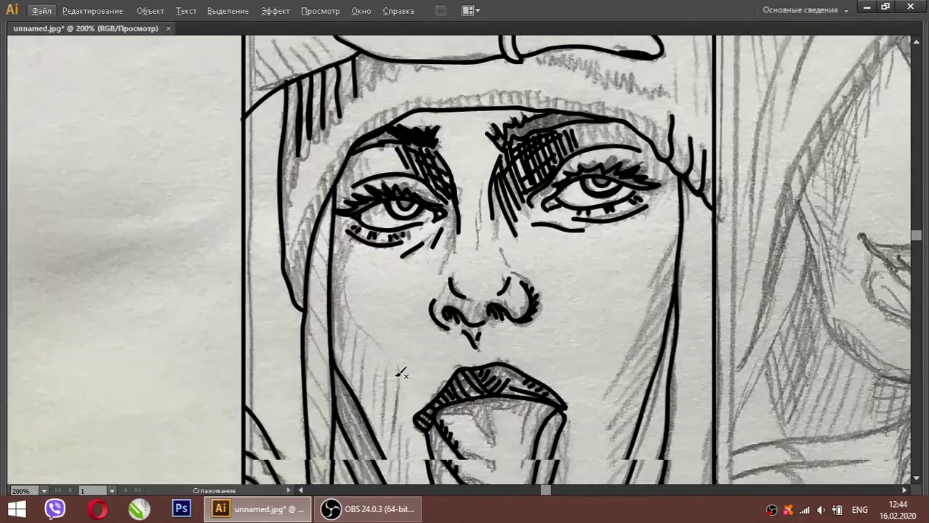
scroll(320, 221, "down", 3)
scroll(319, 220, "down", 1)
scroll(364, 240, "down", 1)
scroll(393, 251, "down", 1)
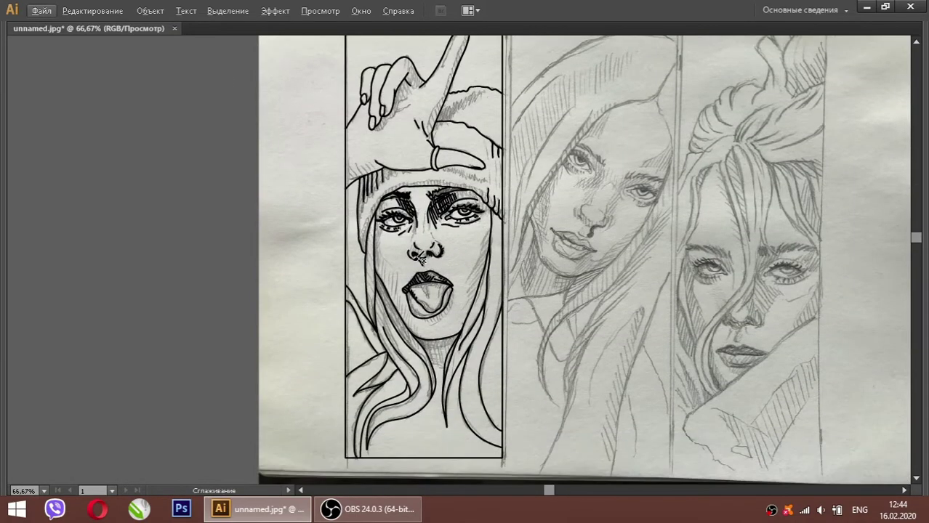
scroll(410, 258, "down", 1)
Paint hatching and cross-hatching around and above the left nostril
left_click(512, 387)
scroll(508, 89, "up", 3)
left_click(469, 155)
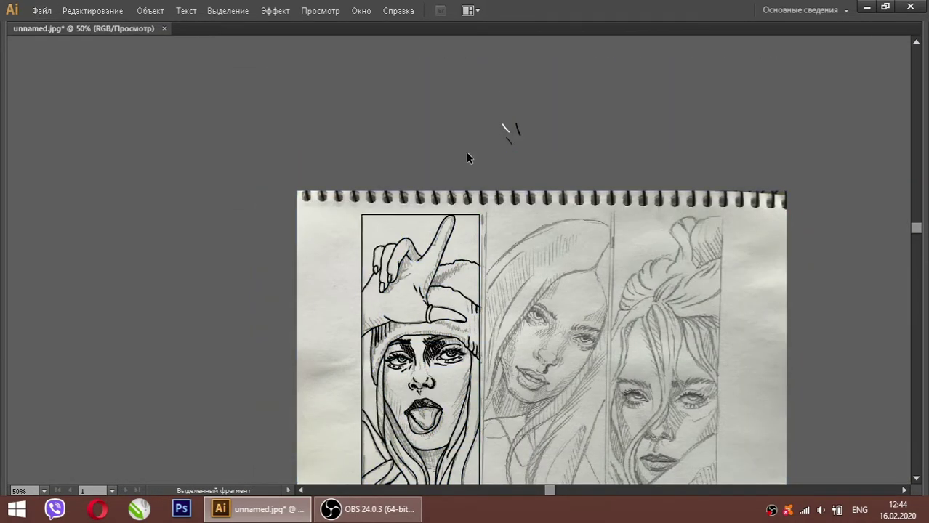
key("b")
scroll(436, 369, "up", 3)
scroll(437, 369, "up", 4)
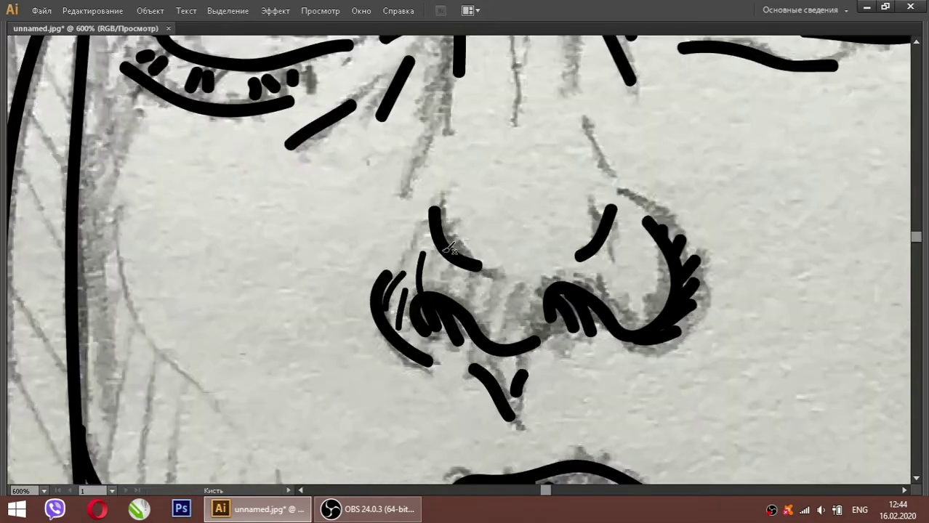
left_click_drag(450, 249, 498, 331)
mouse_move(469, 276)
left_mouse_down()
mouse_move(534, 338)
mouse_move(541, 276)
left_mouse_up()
left_click_drag(410, 222, 448, 261)
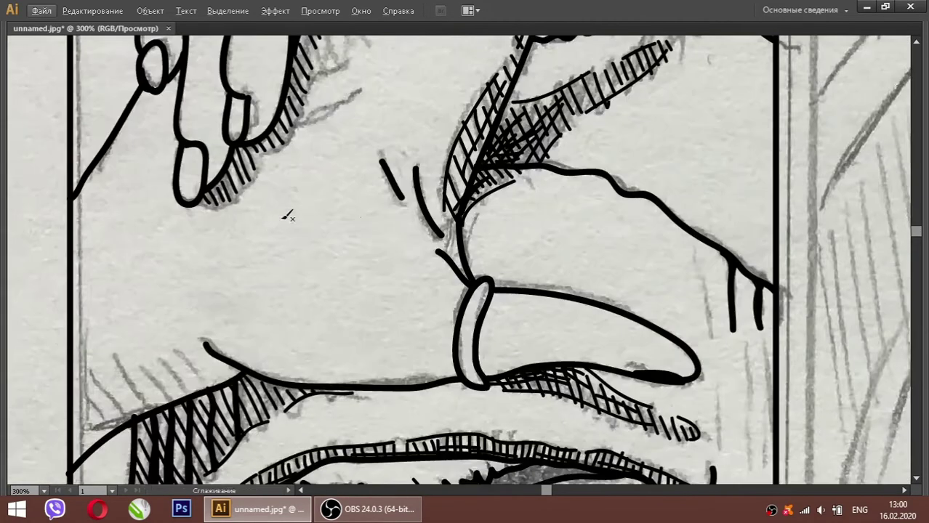
Draw contour arcs under the fingertip and hatch strokes along the fingers
scroll(288, 216, "up", 1)
scroll(240, 305, "up", 2)
scroll(181, 412, "down", 2)
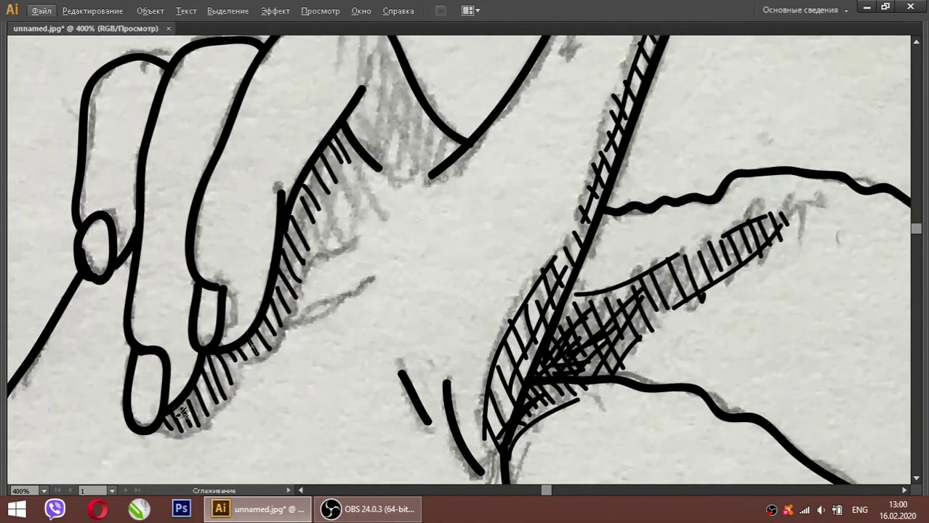
mouse_move(160, 431)
left_mouse_down()
mouse_move(253, 386)
mouse_move(221, 356)
left_mouse_up()
scroll(269, 327, "up", 1)
left_click_drag(282, 320, 258, 362)
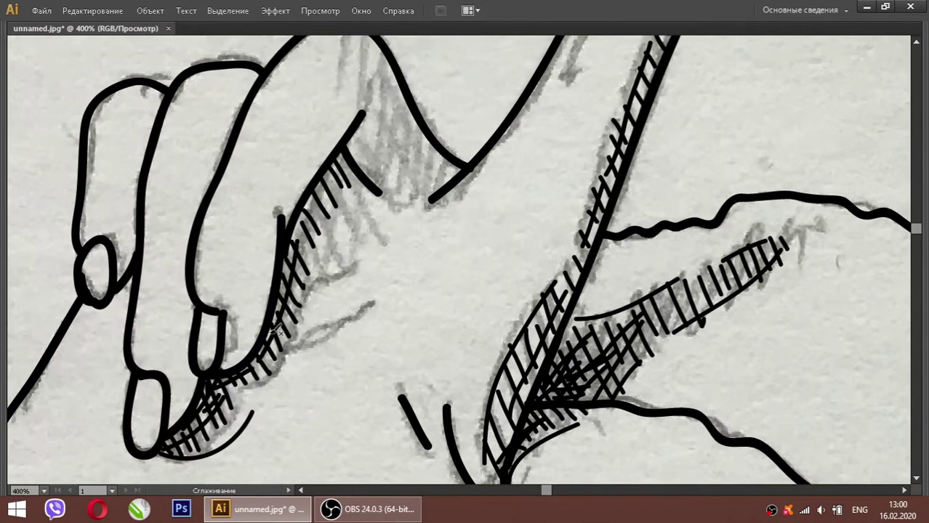
mouse_move(298, 336)
left_mouse_down()
mouse_move(247, 388)
mouse_move(346, 326)
left_mouse_up()
scroll(327, 277, "up", 1)
left_click_drag(294, 257, 346, 179)
left_click_drag(333, 255, 358, 198)
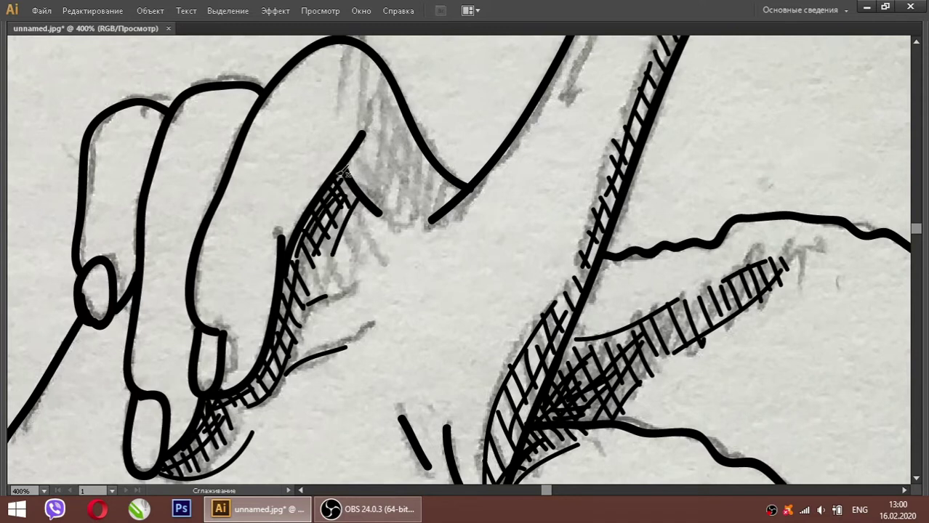
scroll(342, 218, "up", 1)
Cross-hatch the shadows between the fingers, beside the finger curve and near the knuckle
left_click_drag(350, 81, 353, 132)
left_click_drag(362, 91, 373, 154)
left_click_drag(377, 110, 376, 178)
left_click_drag(401, 142, 385, 194)
mouse_move(406, 163)
left_mouse_down()
mouse_move(384, 243)
mouse_move(392, 258)
left_mouse_up()
left_click_drag(436, 211, 407, 267)
left_click_drag(396, 131, 404, 145)
mouse_move(443, 222)
left_mouse_down()
mouse_move(407, 175)
mouse_move(364, 232)
left_mouse_up()
left_click_drag(407, 236, 367, 269)
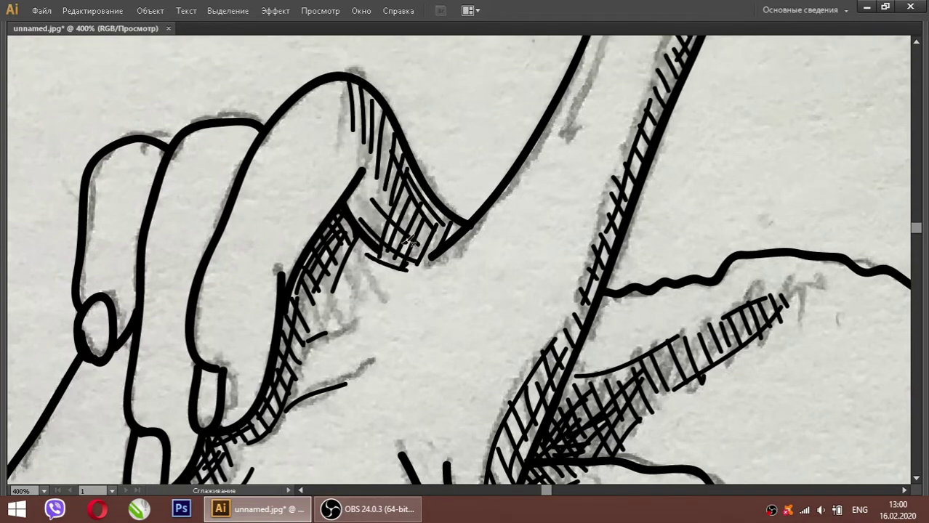
left_click_drag(425, 251, 450, 258)
mouse_move(360, 86)
left_mouse_down()
mouse_move(385, 149)
mouse_move(393, 210)
left_mouse_up()
scroll(385, 203, "down", 3)
Alt-drag a copy of the first panel's black frame around the right sketch
scroll(402, 205, "down", 3)
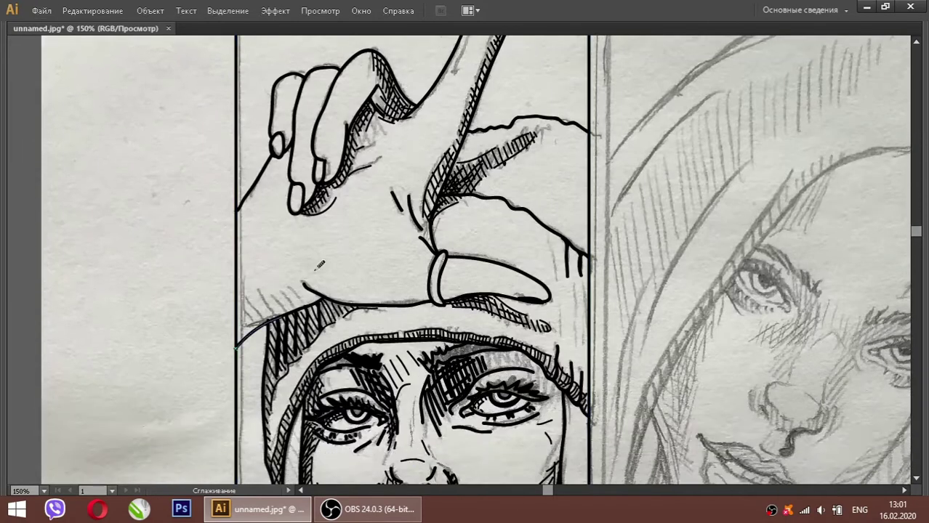
scroll(225, 320, "up", 2)
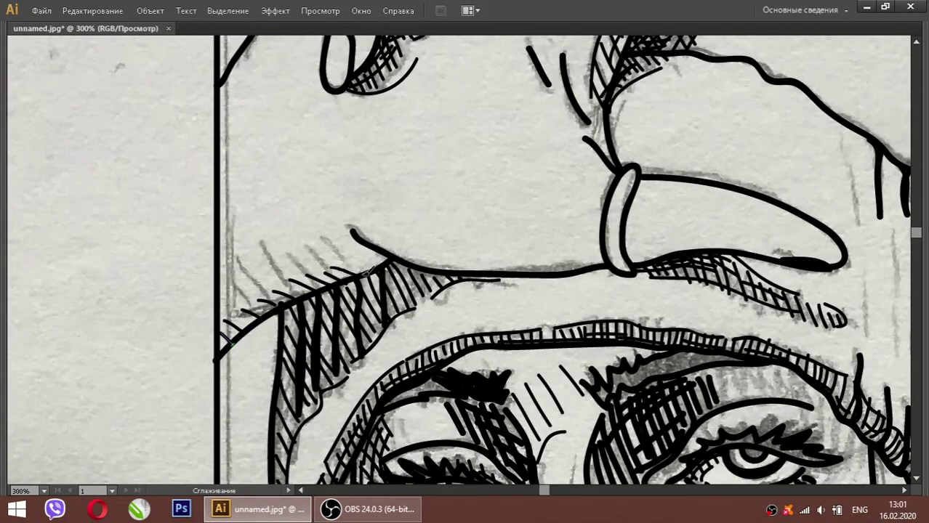
scroll(327, 305, "down", 2)
scroll(378, 283, "down", 2)
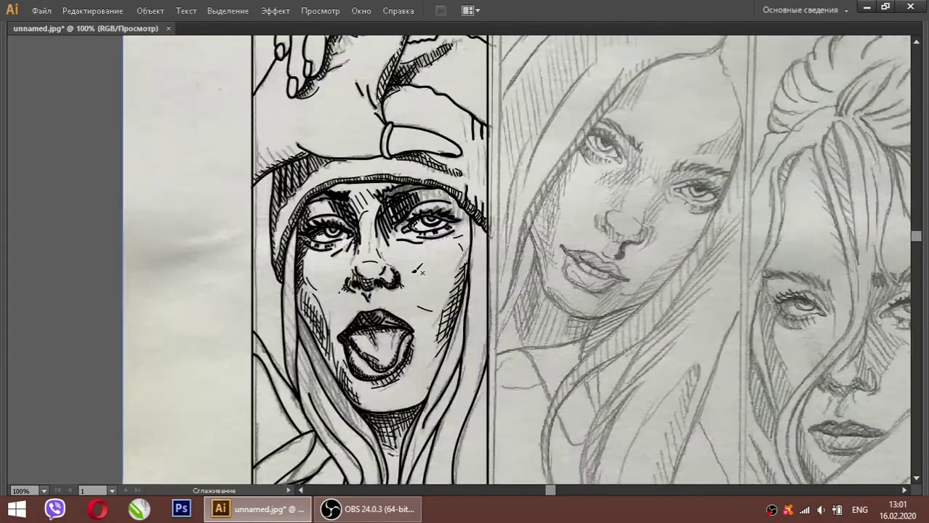
scroll(416, 271, "down", 2)
scroll(415, 270, "up", 3)
key("v")
left_click(341, 262)
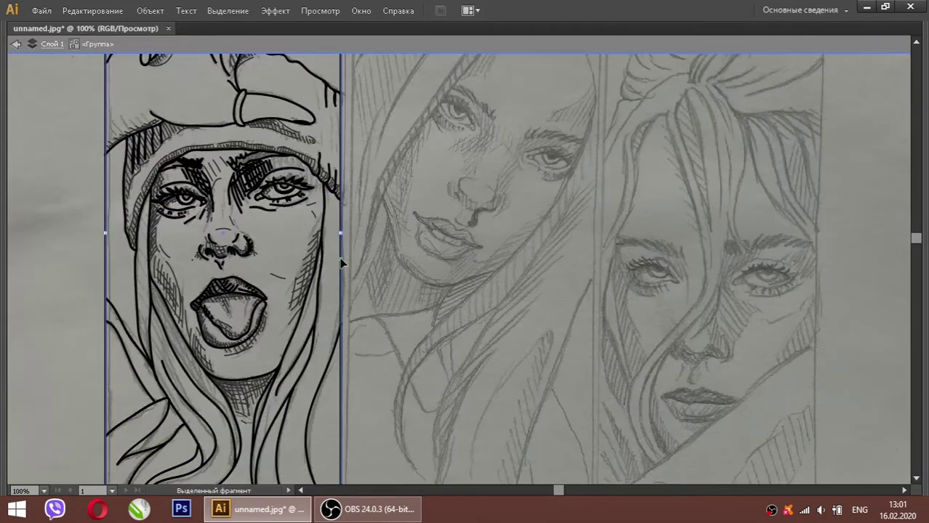
mouse_move(347, 264)
left_mouse_down()
mouse_move(593, 258)
mouse_move(594, 319)
mouse_move(625, 300)
left_mouse_up()
Zoom out to check all three framed panels, then zoom back in for inking
key("ctrl+minus")
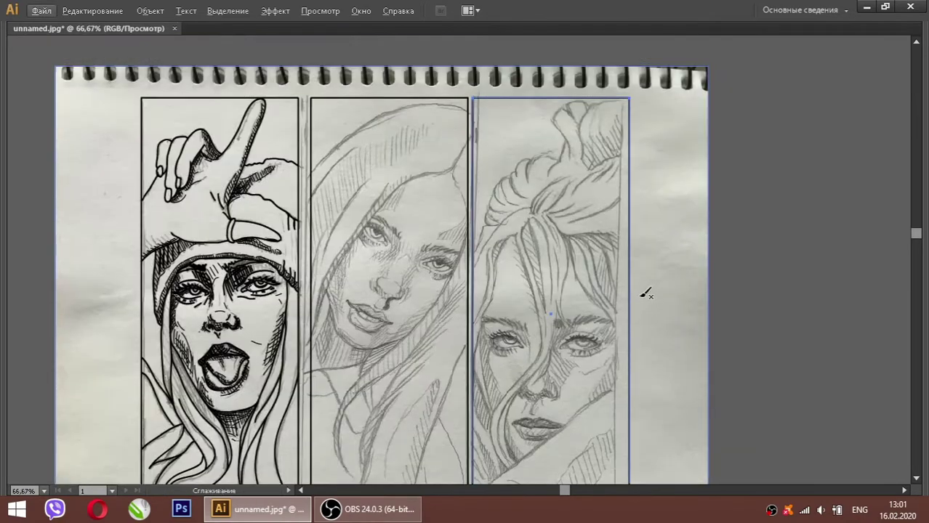
left_click(773, 248)
scroll(736, 259, "up", 1)
scroll(736, 259, "up", 3)
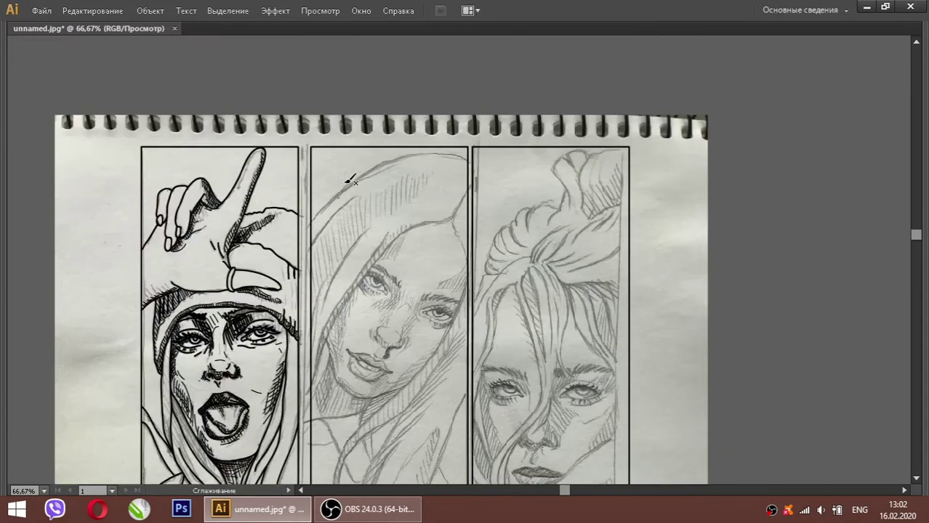
key("ctrl+1")
scroll(355, 187, "down", 5)
key("ctrl+plus")
Ink the inner line of the middle portrait's hood
left_click_drag(285, 260, 587, 107)
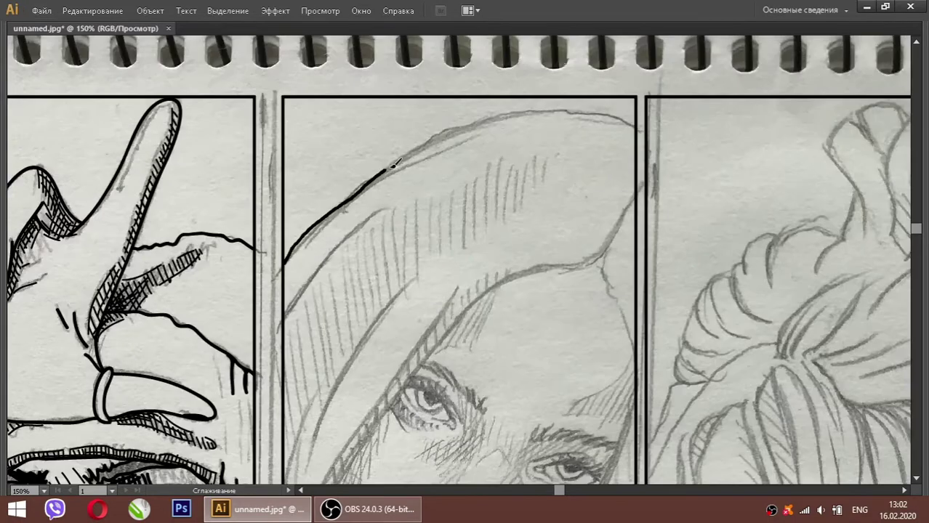
scroll(320, 240, "down", 3)
left_click_drag(285, 251, 367, 149)
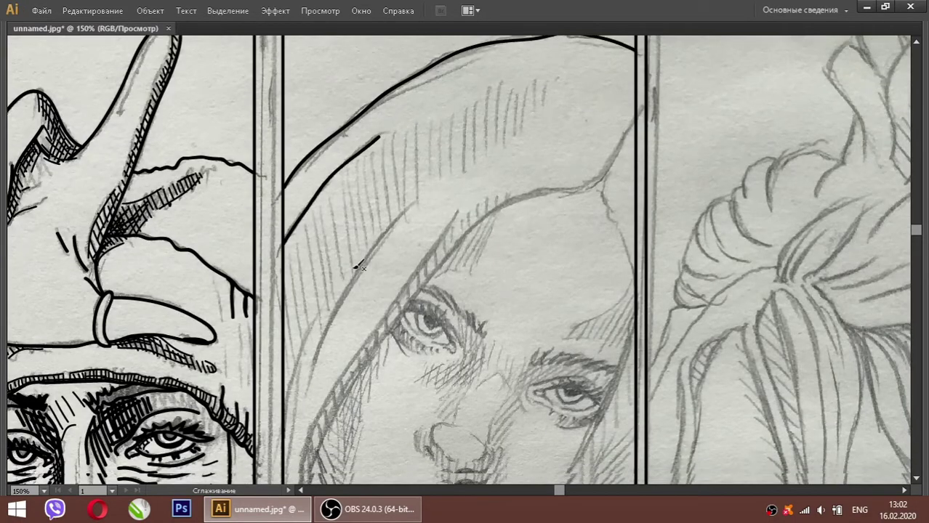
scroll(376, 273, "down", 2)
scroll(377, 272, "right", 2)
scroll(377, 272, "up", 3)
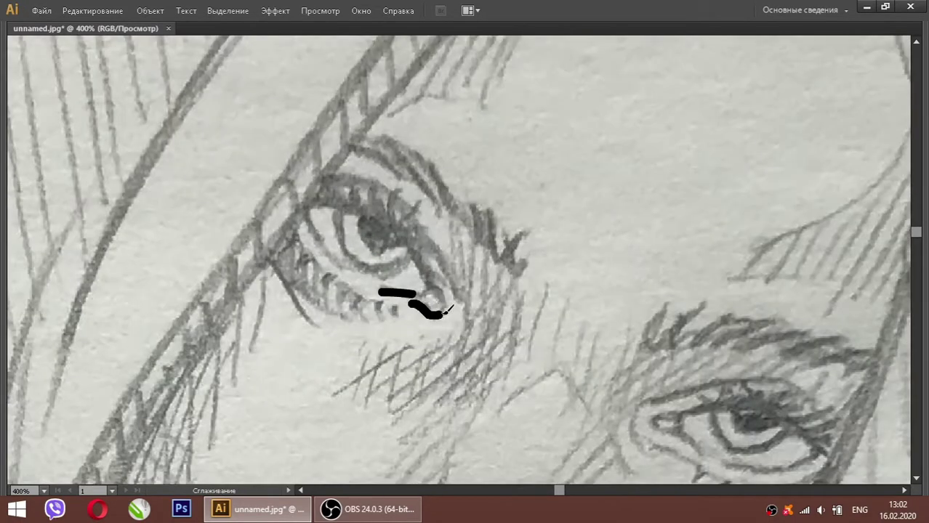
Ink the first eye's lower lid, the hair line beside it and the iris curve
left_click_drag(446, 311, 305, 208)
mouse_move(230, 294)
left_mouse_down()
mouse_move(347, 159)
mouse_move(397, 215)
mouse_move(338, 241)
mouse_move(416, 255)
left_mouse_up()
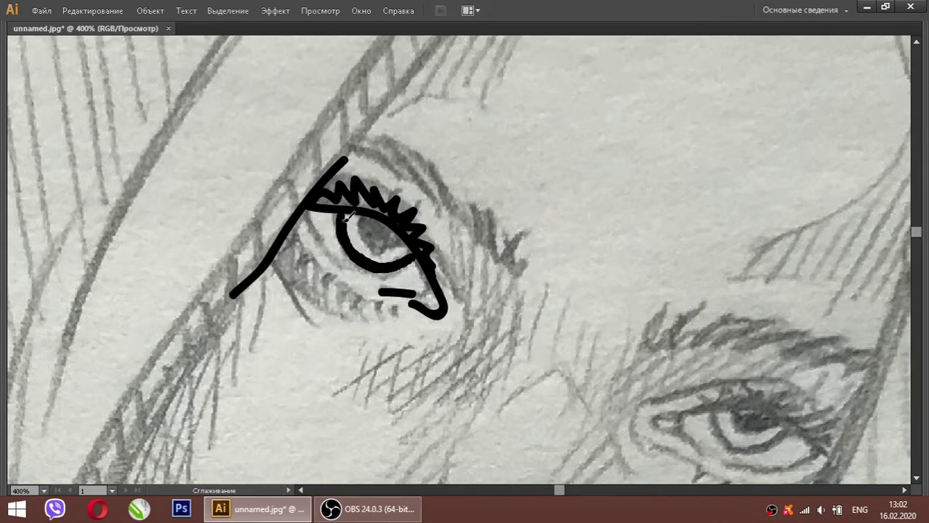
left_click_drag(360, 222, 372, 241)
scroll(363, 233, "down", 1)
left_click_drag(304, 188, 318, 211)
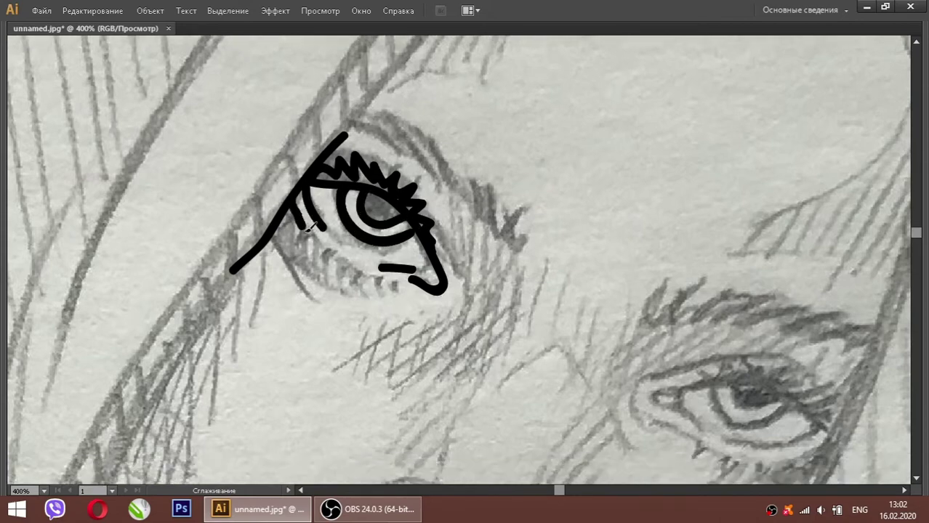
Extend the hair line down past the eye and ink the middle portrait's jaw line
scroll(327, 243, "down", 1)
scroll(348, 258, "down", 1)
scroll(378, 225, "down", 1)
scroll(400, 201, "down", 1)
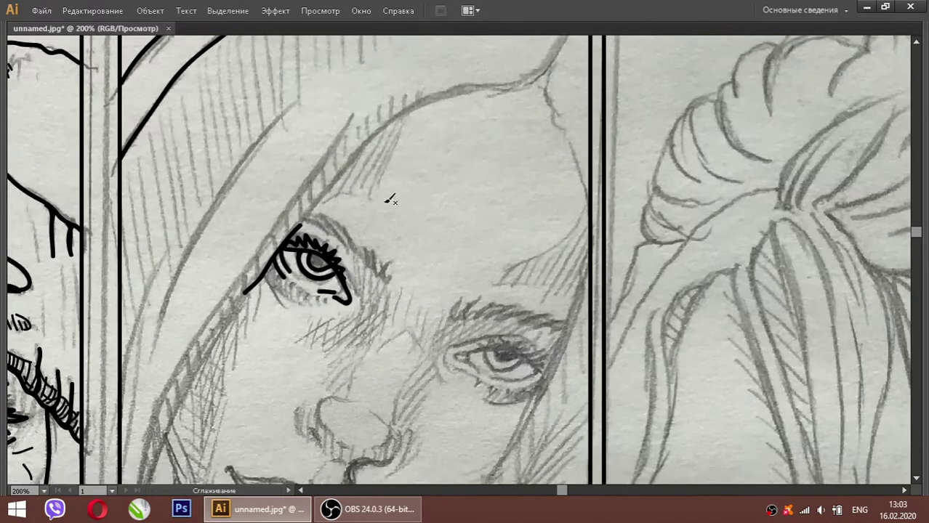
scroll(390, 201, "up", 1)
mouse_move(520, 99)
left_mouse_down()
mouse_move(410, 125)
mouse_move(306, 231)
left_mouse_up()
left_click_drag(255, 301, 165, 444)
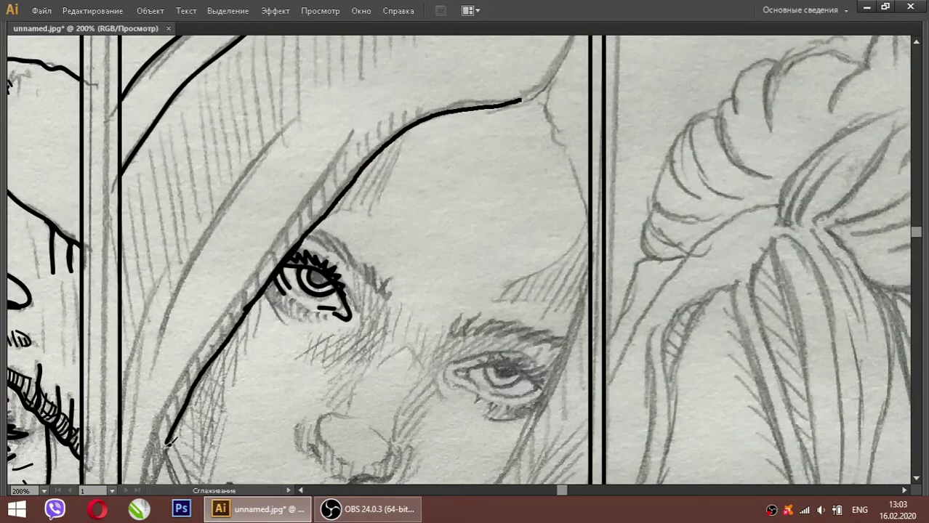
scroll(312, 363, "down", 3)
scroll(313, 363, "down", 3)
mouse_move(311, 452)
left_mouse_down()
mouse_move(476, 260)
mouse_move(545, 103)
left_mouse_up()
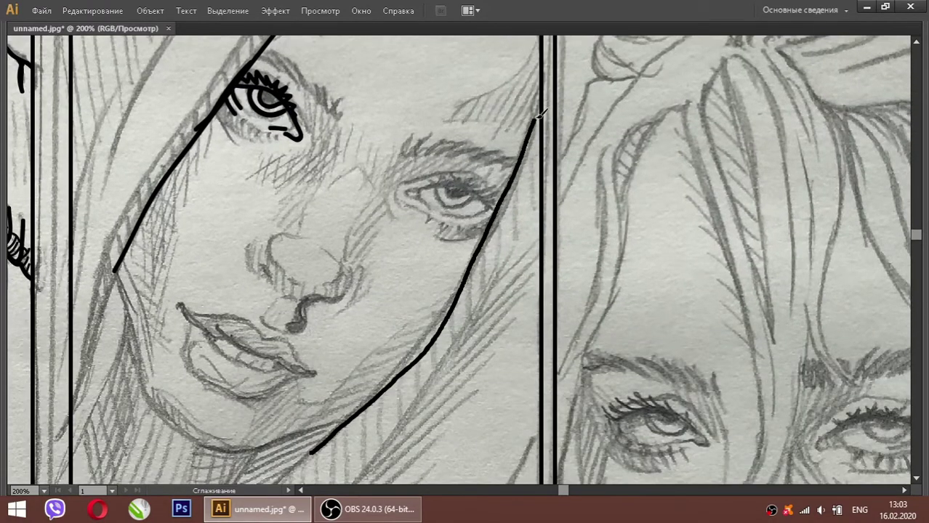
scroll(425, 192, "up", 1)
scroll(431, 236, "up", 1)
Ink the second eye's upper and lower lids and outline its iris
left_click_drag(408, 208, 504, 207)
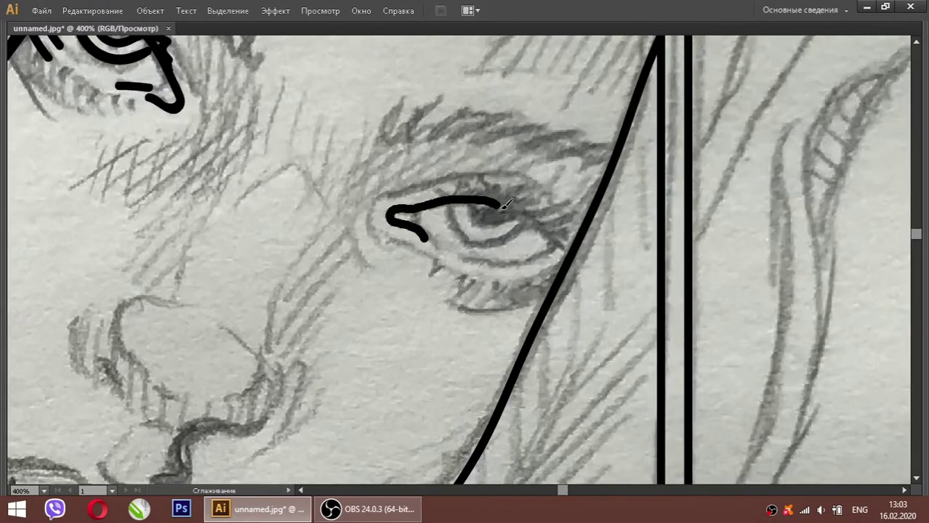
left_click_drag(551, 248, 469, 259)
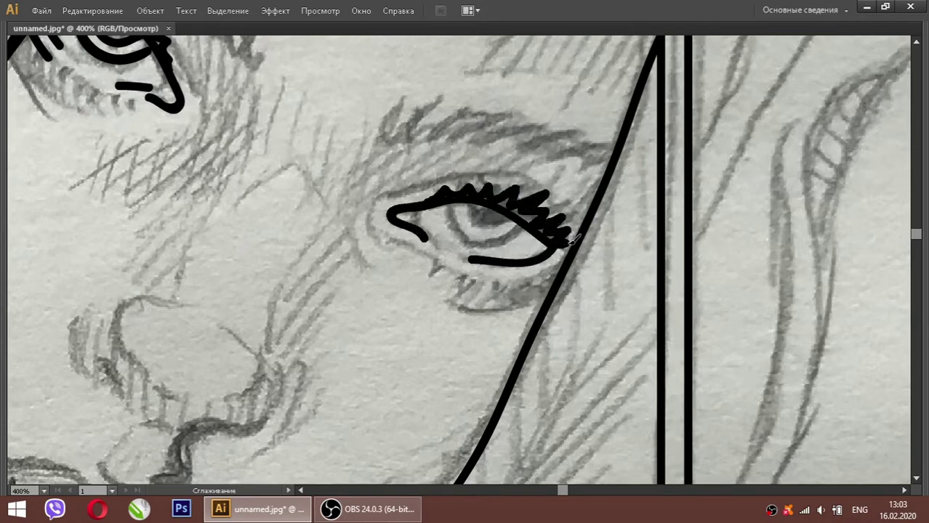
left_click_drag(452, 204, 516, 235)
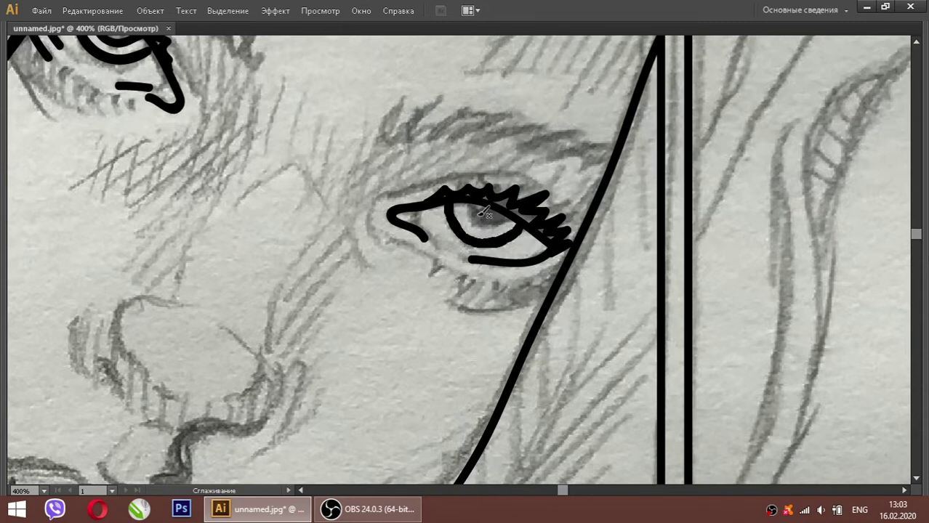
scroll(511, 217, "down", 1)
left_click_drag(368, 190, 413, 223)
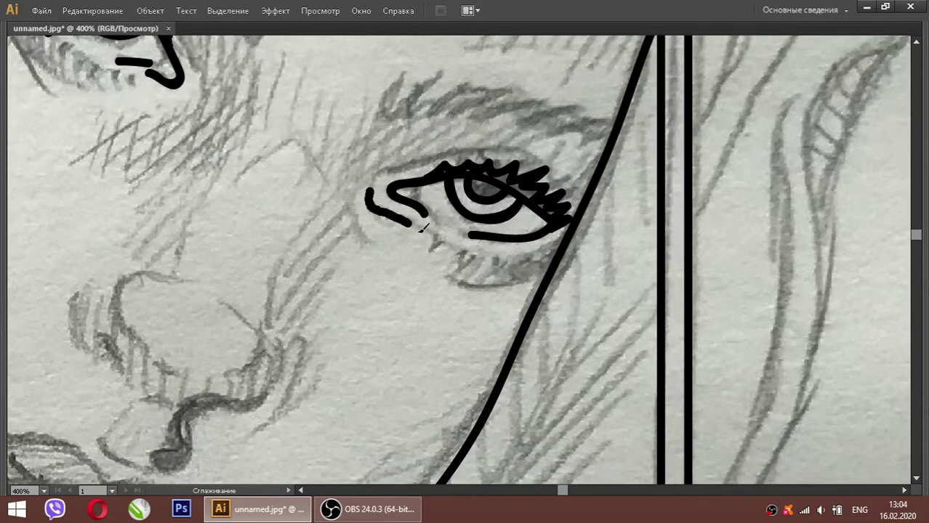
left_click_drag(459, 254, 567, 242)
mouse_move(442, 277)
left_mouse_down()
mouse_move(494, 285)
mouse_move(546, 273)
left_mouse_up()
Add further facial strokes and black hatching strokes beside the nose
scroll(546, 273, "up", 2)
left_click_drag(370, 235, 543, 231)
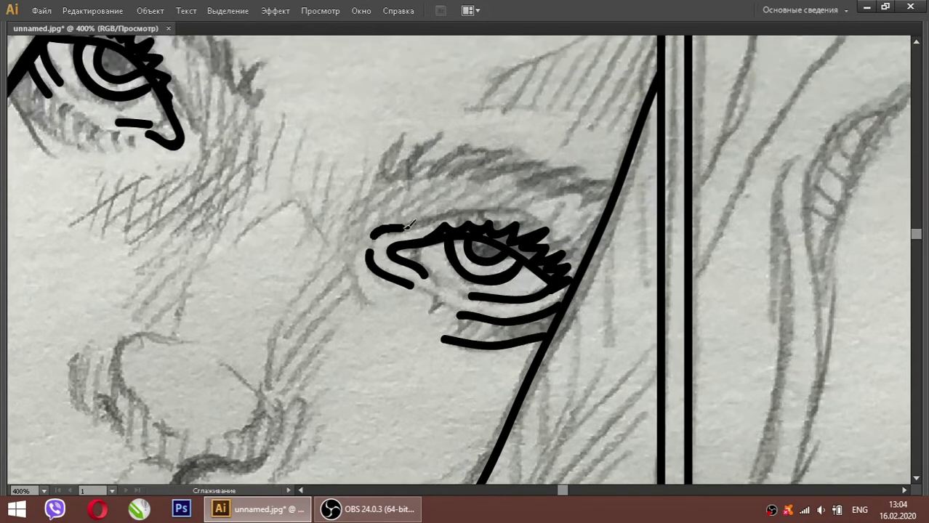
scroll(574, 251, "up", 2)
mouse_move(381, 230)
left_mouse_down()
mouse_move(589, 233)
mouse_move(449, 220)
left_mouse_up()
scroll(241, 242, "left", 2)
scroll(198, 123, "up", 2)
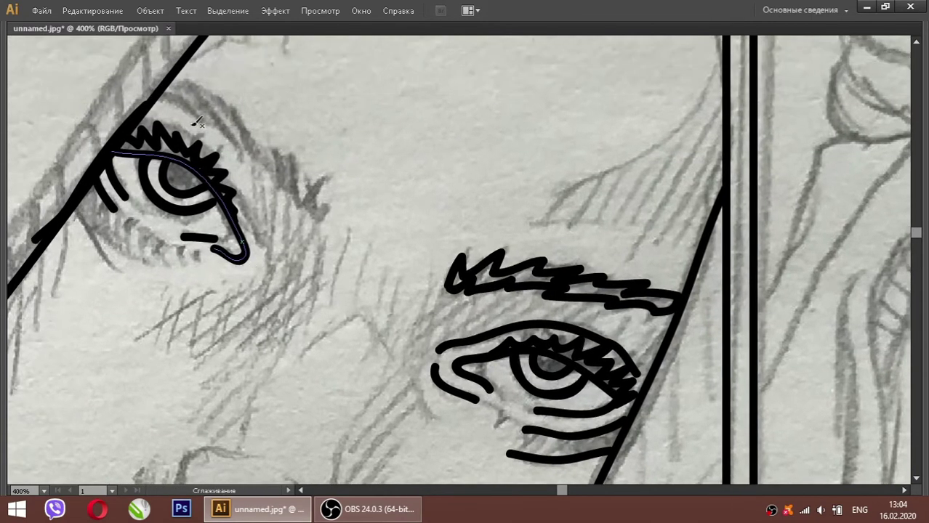
left_click_drag(187, 126, 268, 254)
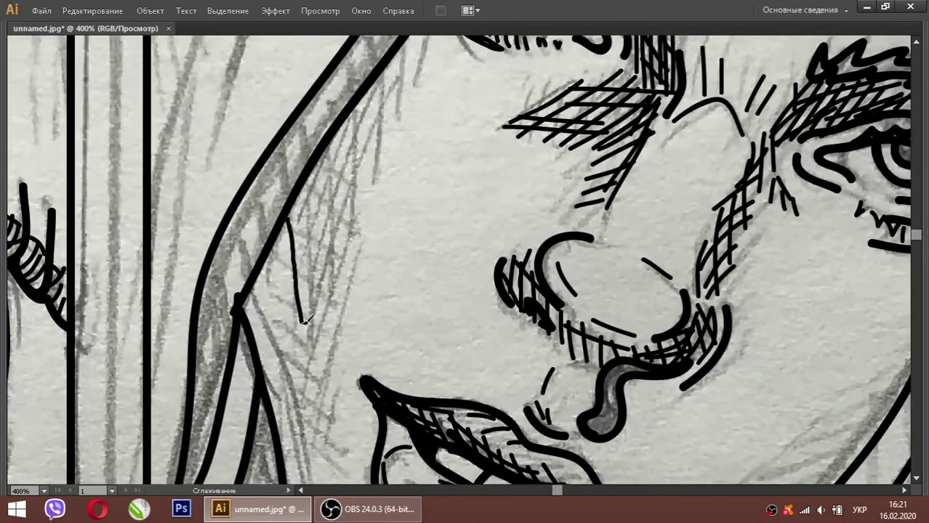
Brush parallel vertical hatch strokes from beside the nose along the diagonal hair edge
left_click_drag(311, 174, 299, 317)
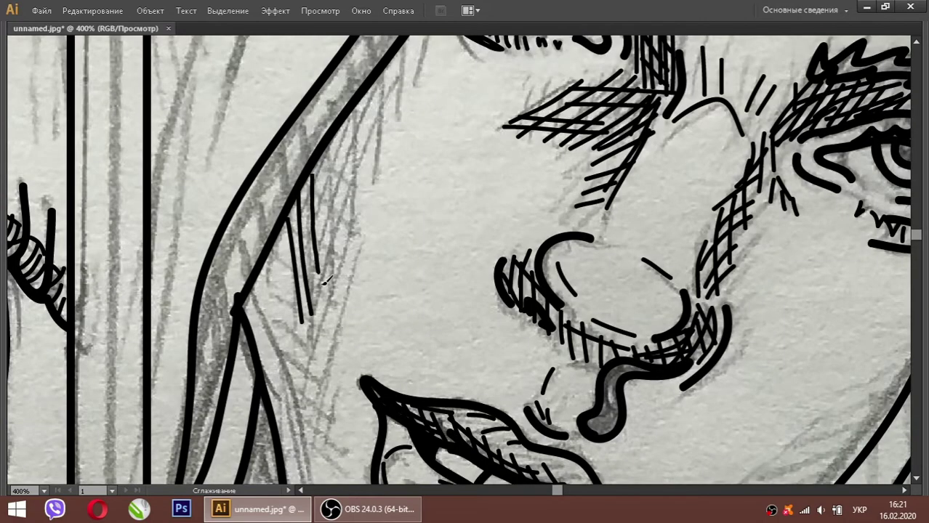
left_click_drag(322, 269, 318, 153)
left_click_drag(332, 166, 331, 268)
left_click_drag(336, 138, 340, 250)
left_click_drag(345, 126, 349, 240)
left_click_drag(354, 106, 356, 208)
left_click_drag(365, 96, 366, 169)
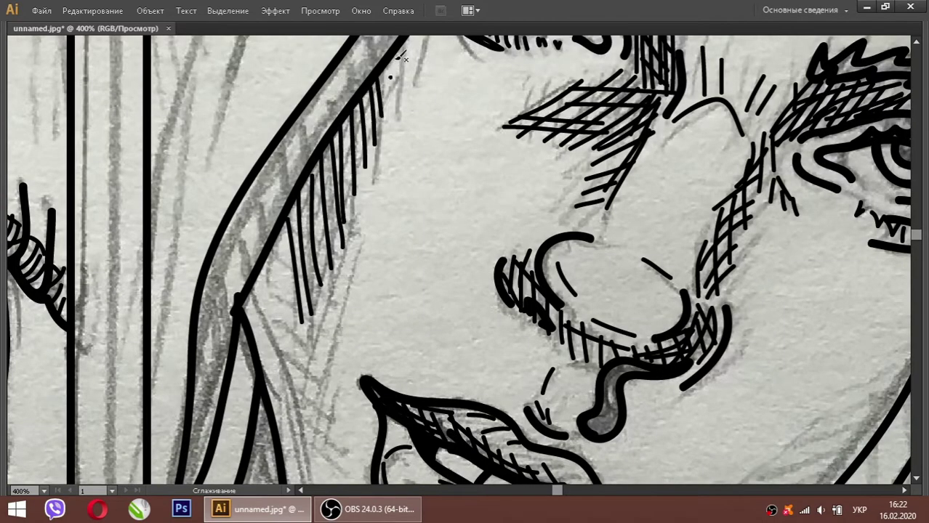
Add crossing strokes and a long curved line along the hair edge
scroll(401, 58, "up", 2)
left_click_drag(282, 296, 308, 239)
left_click_drag(280, 333, 296, 311)
left_click_drag(343, 227, 360, 192)
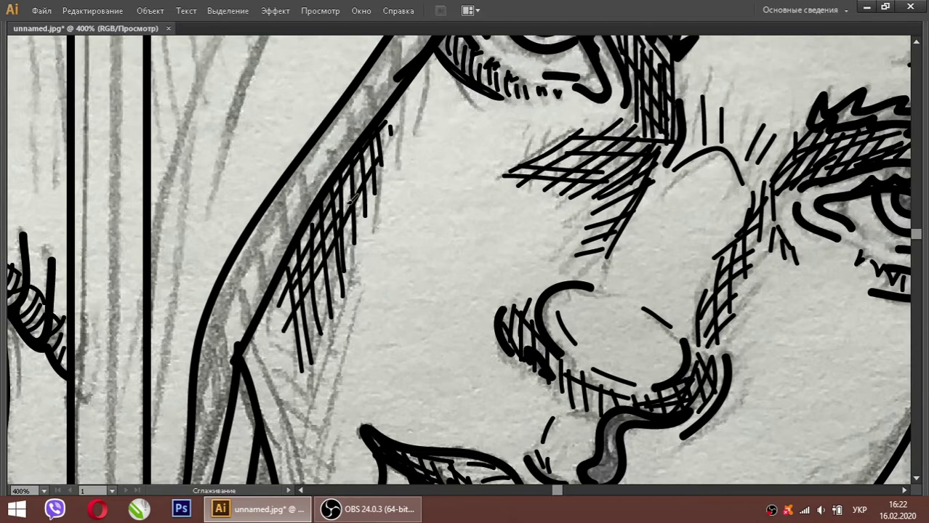
scroll(353, 200, "up", 4)
left_click_drag(411, 212, 372, 333)
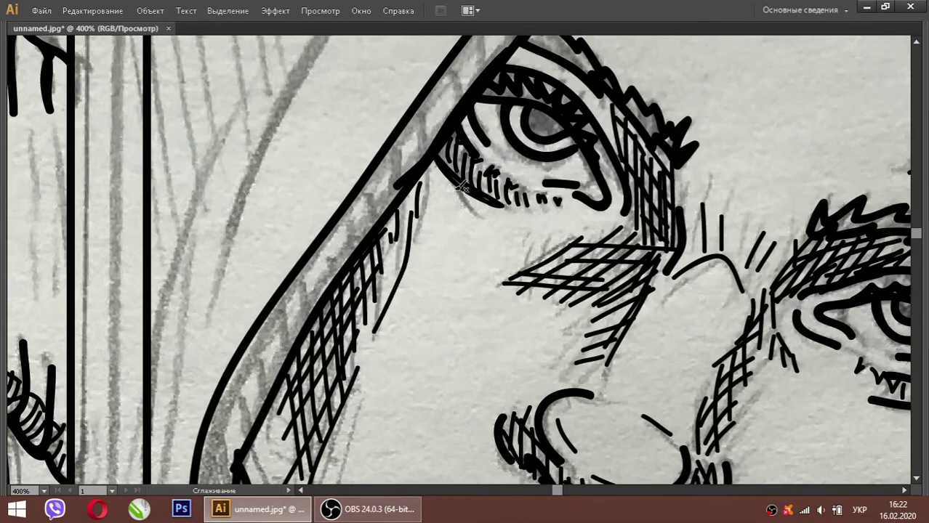
scroll(462, 187, "down", 10)
left_click_drag(254, 170, 305, 374)
left_click_drag(281, 218, 328, 250)
mouse_move(288, 235)
left_mouse_down()
mouse_move(333, 265)
mouse_move(326, 279)
left_mouse_up()
left_click_drag(298, 303, 332, 316)
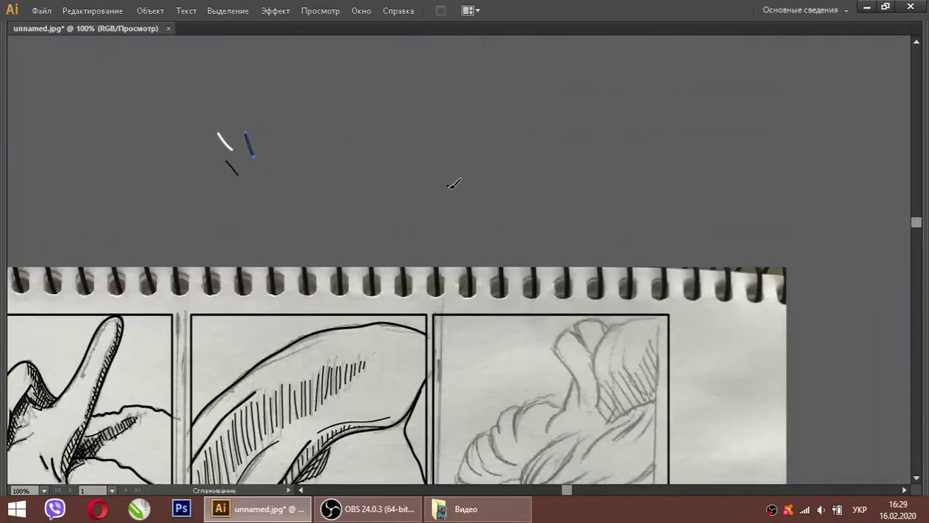
Outline the third portrait's hair bun with a curl, a top arc and a short stroke
scroll(443, 283, "down", 4)
scroll(434, 378, "up", 2)
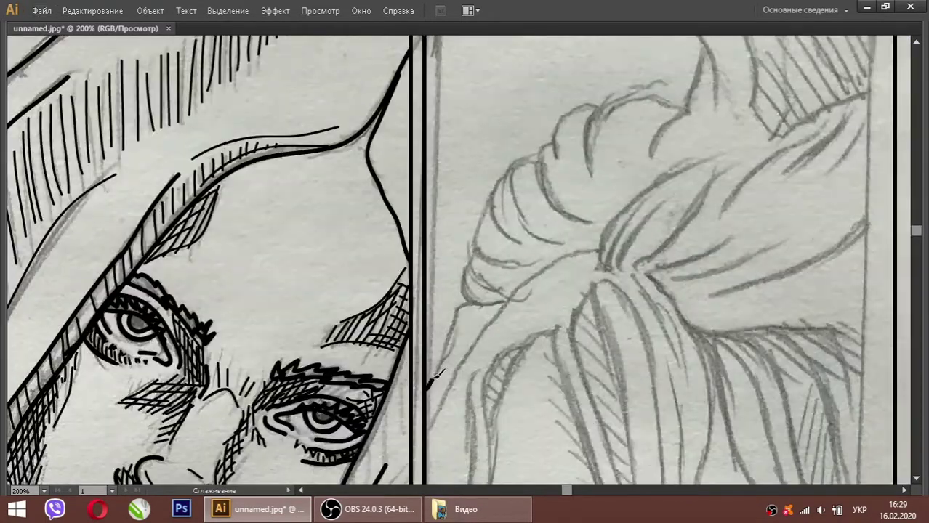
scroll(508, 299, "down", 3)
scroll(496, 383, "up", 3)
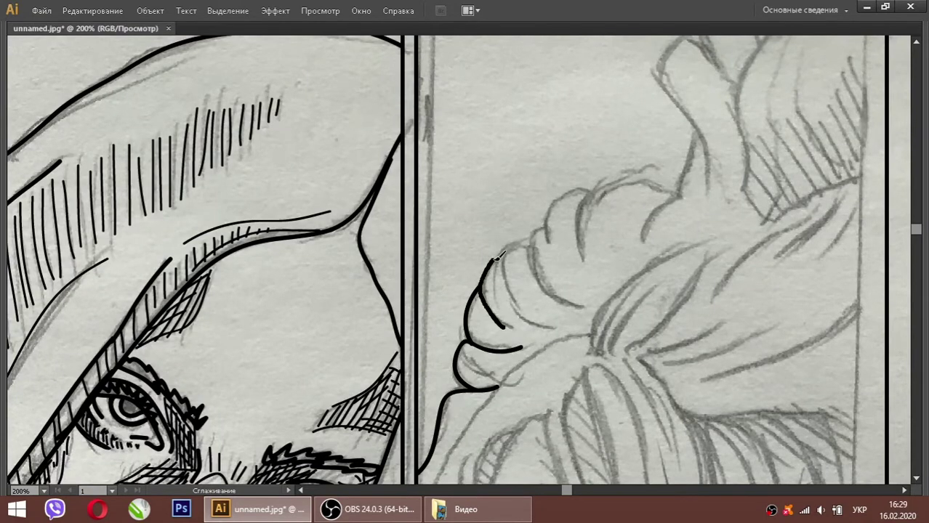
left_click_drag(506, 252, 553, 329)
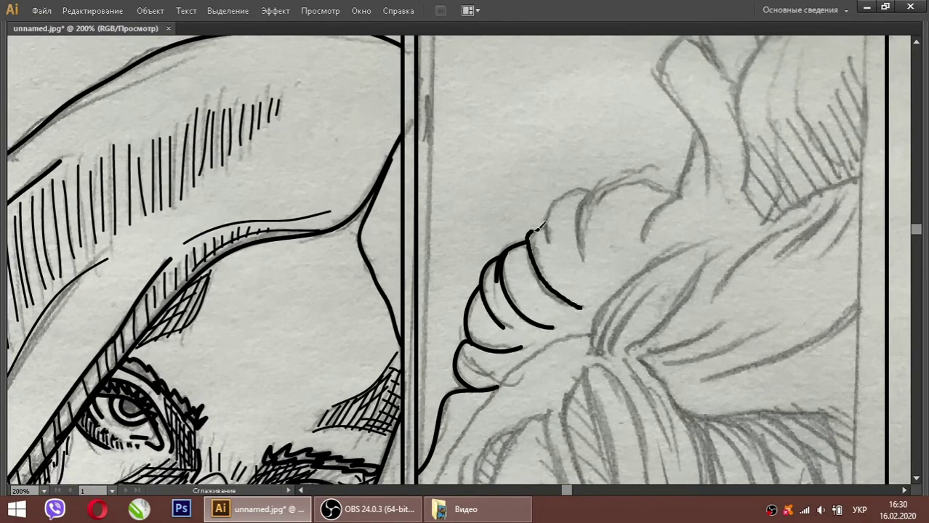
left_click_drag(584, 190, 542, 215)
scroll(574, 262, "up", 2)
mouse_move(539, 340)
left_mouse_down()
mouse_move(543, 291)
mouse_move(590, 261)
left_mouse_up()
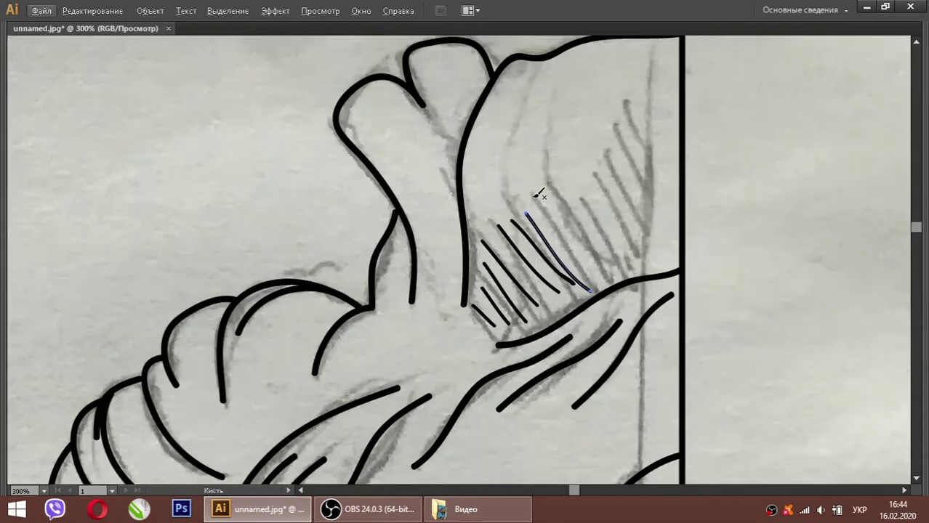
Hatch the shaded area of the hair bun
left_click_drag(553, 181, 610, 284)
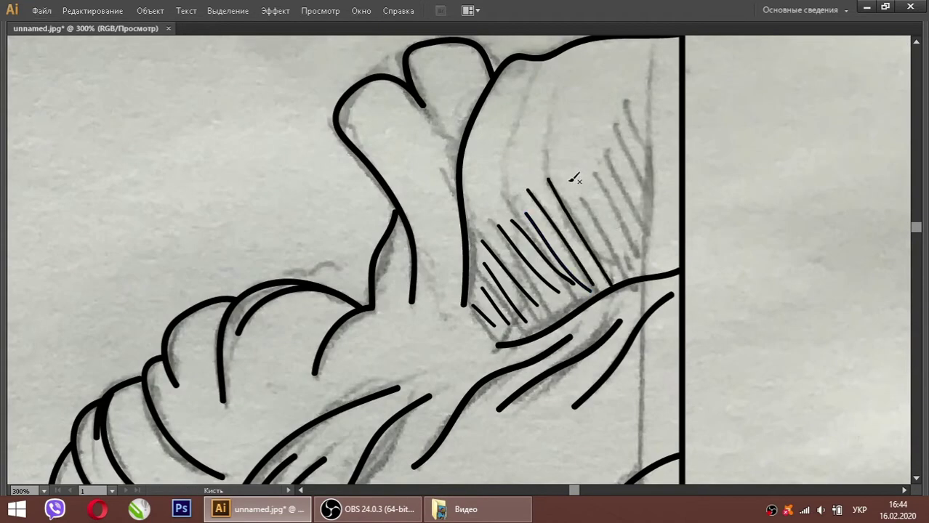
left_click_drag(592, 171, 624, 262)
left_click_drag(639, 116, 668, 175)
key("ctrl+minus")
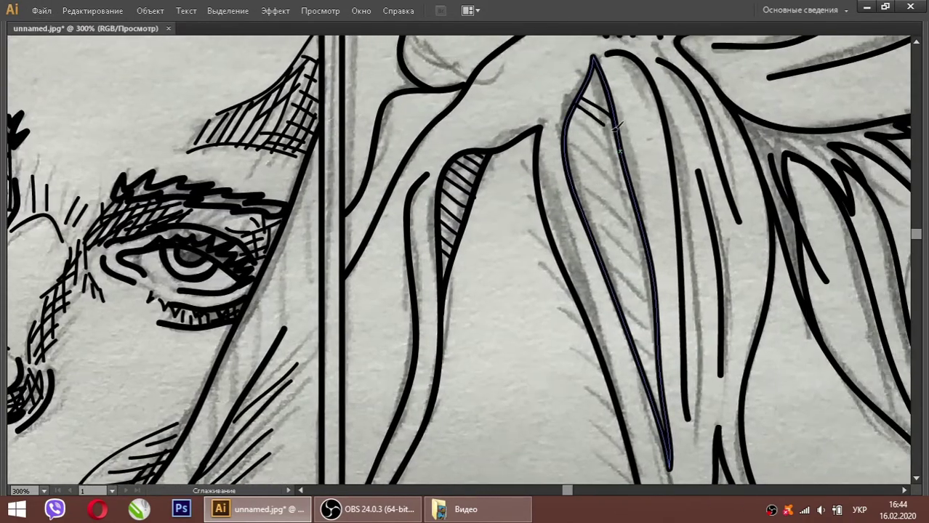
Fill the leaf-shaped hair strand with diagonal hatching strokes
left_click_drag(566, 142, 625, 185)
left_click_drag(574, 171, 643, 218)
left_click_drag(578, 200, 654, 254)
scroll(552, 160, "down", 1)
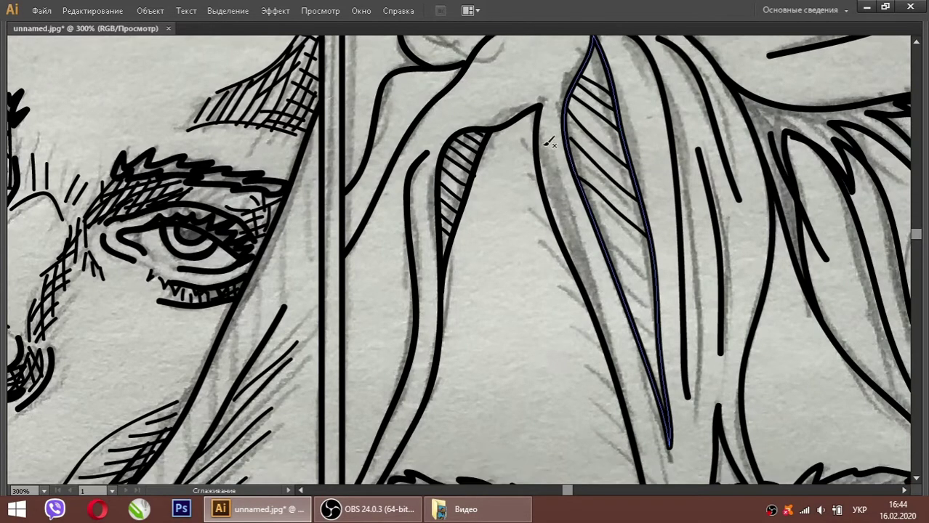
scroll(532, 141, "down", 1)
left_click_drag(524, 137, 538, 155)
scroll(538, 155, "down", 1)
left_click_drag(541, 188, 592, 243)
scroll(574, 218, "down", 1)
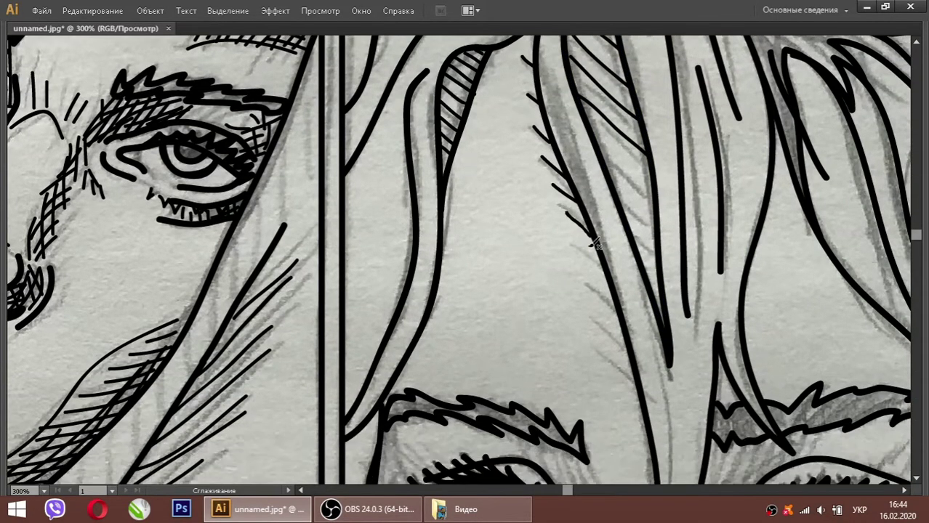
scroll(612, 273, "down", 1)
left_click_drag(594, 119, 649, 154)
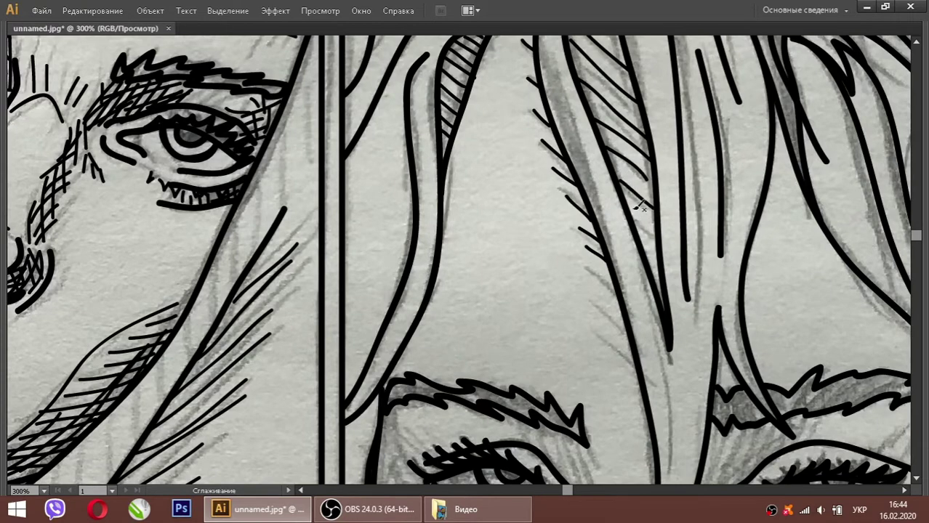
Draw a line along the hair strand's edge and add small finishing strokes
scroll(636, 244, "down", 3)
left_click_drag(655, 366, 620, 137)
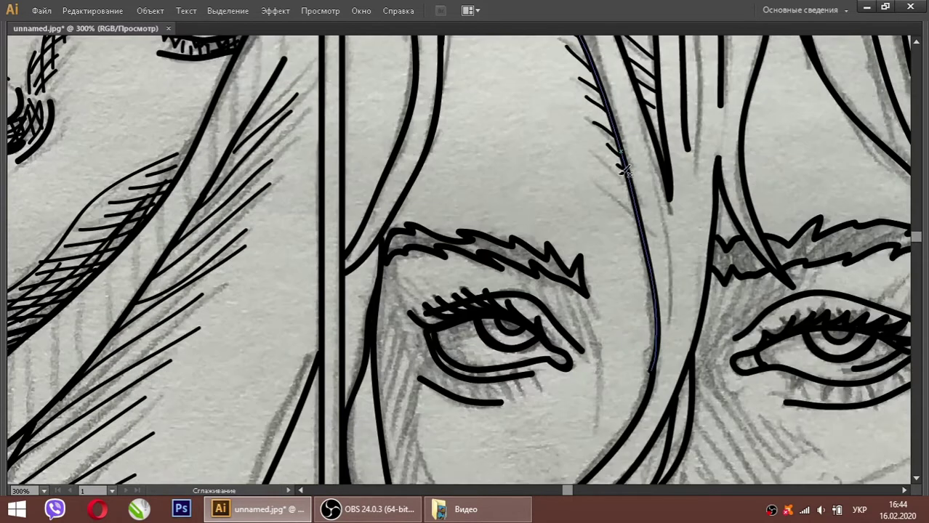
scroll(622, 168, "down", 1)
scroll(625, 167, "up", 2)
left_click_drag(577, 167, 601, 190)
left_click_drag(556, 73, 570, 95)
scroll(625, 151, "up", 1)
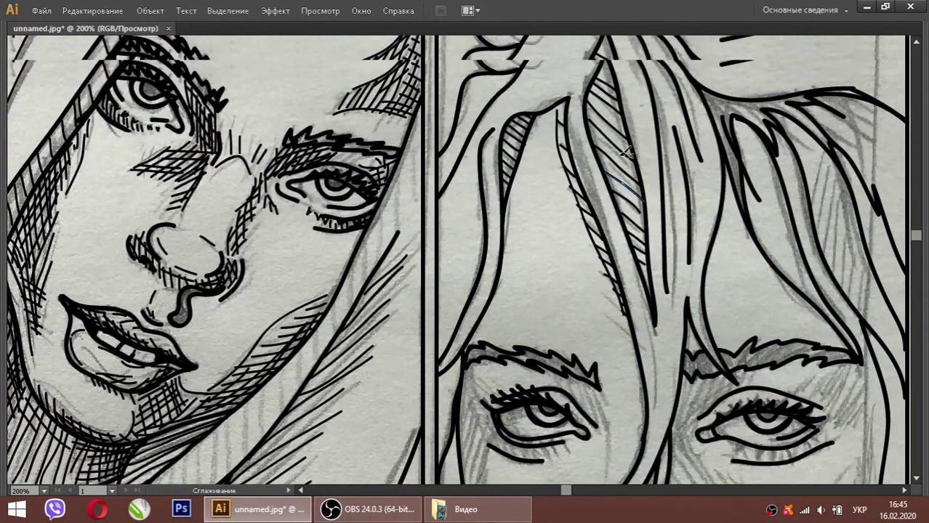
scroll(624, 152, "up", 2)
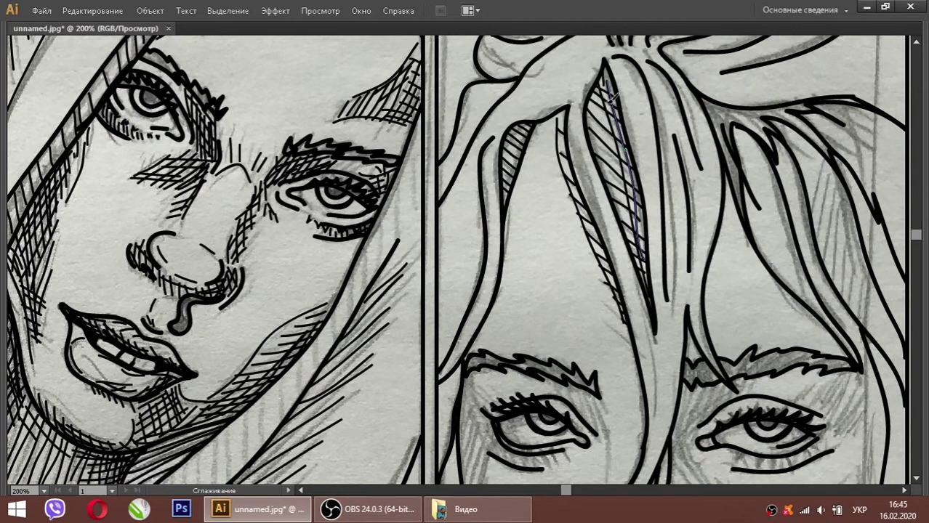
scroll(618, 217, "down", 2)
scroll(583, 233, "down", 1)
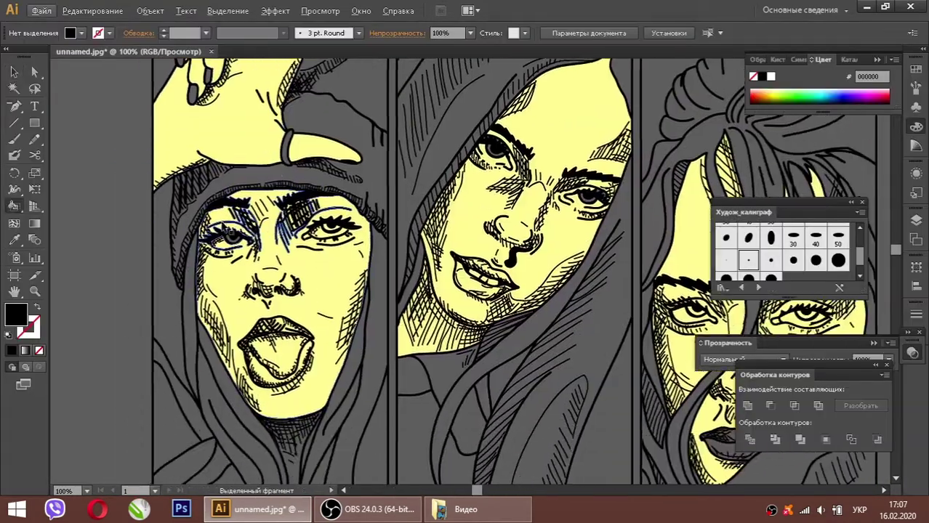
Fill a hair strand and the neighbouring hair region of the first portrait with teal
key("Return")
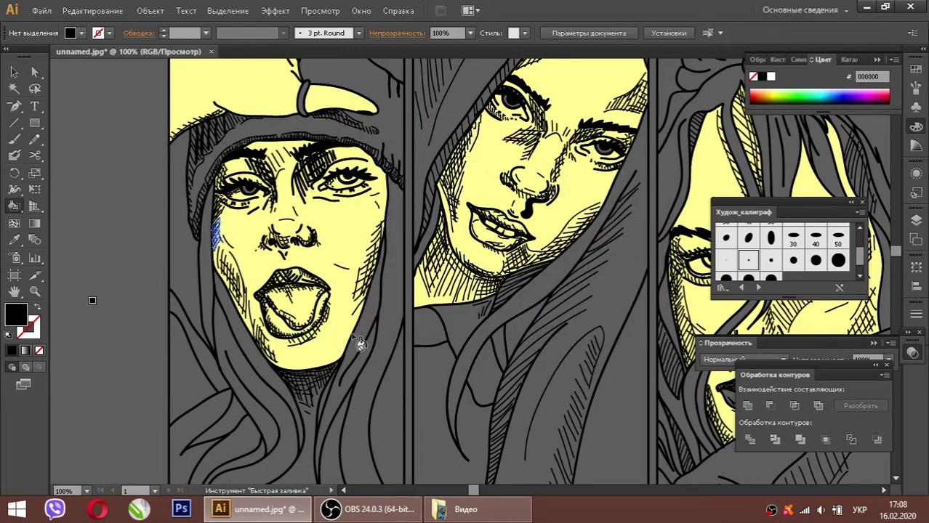
left_click(246, 353)
scroll(243, 349, "down", 2)
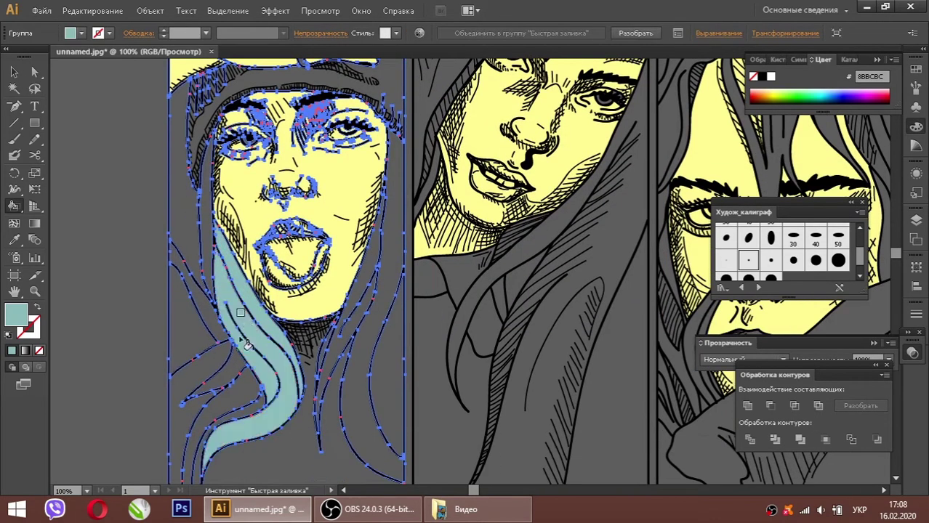
scroll(240, 341, "down", 2)
left_click(367, 338)
scroll(363, 341, "up", 3)
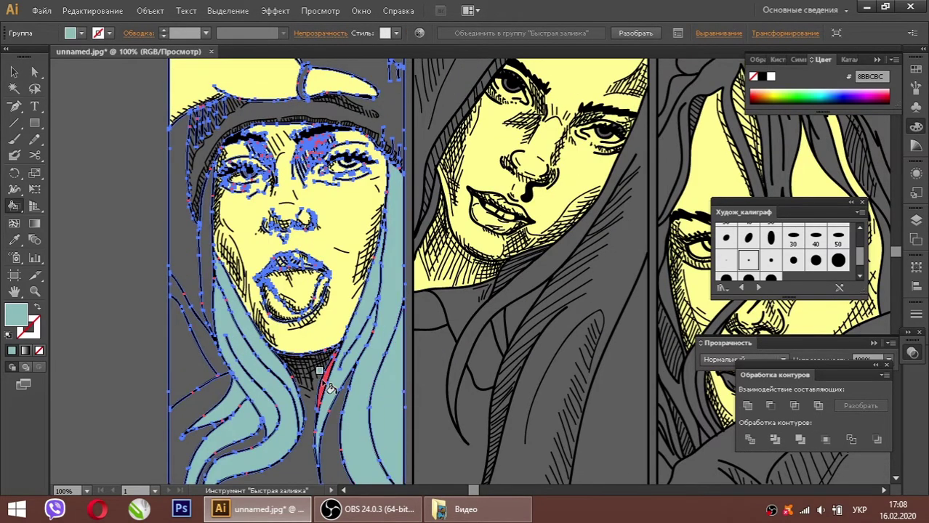
scroll(206, 336, "up", 3)
scroll(218, 291, "up", 2)
scroll(146, 327, "down", 2)
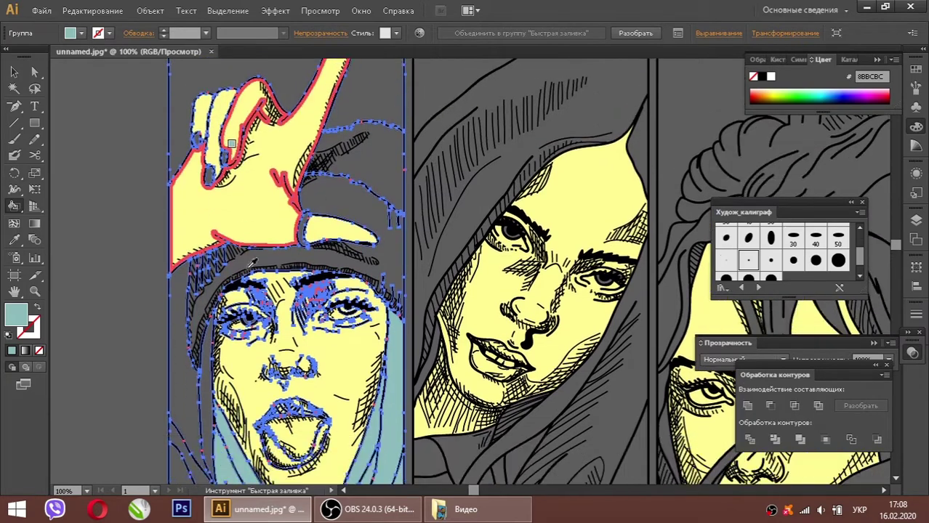
scroll(145, 327, "up", 3)
Check the fill colour and fill the first portrait's other iris teal
double_click(16, 313)
key("Escape")
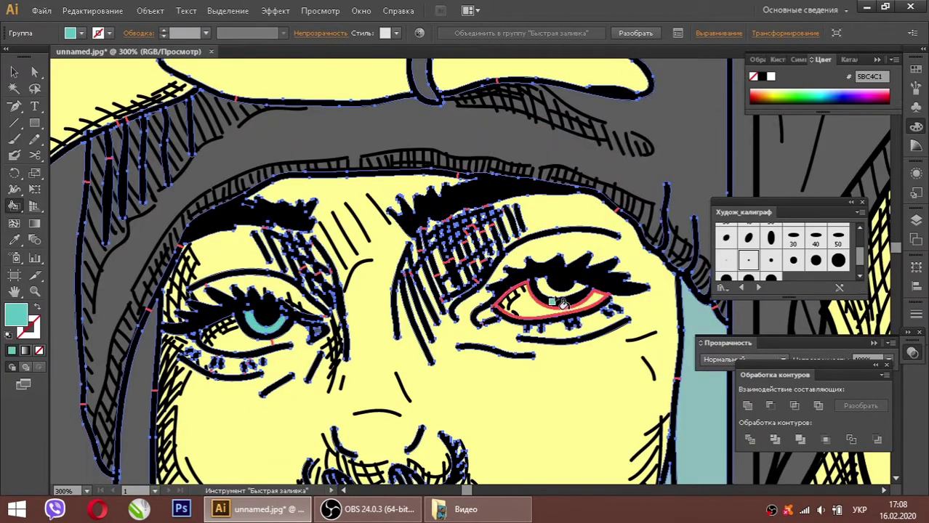
left_click(562, 304)
scroll(207, 331, "down", 3)
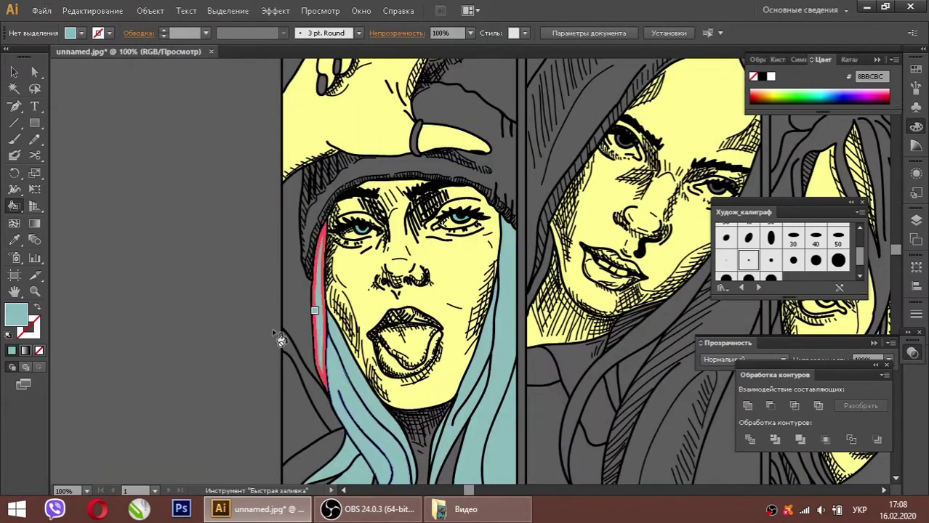
scroll(279, 340, "right", 3)
scroll(279, 340, "up", 2)
Fill the middle portrait's hair and dismiss the warning message
left_click(507, 427)
key("Return")
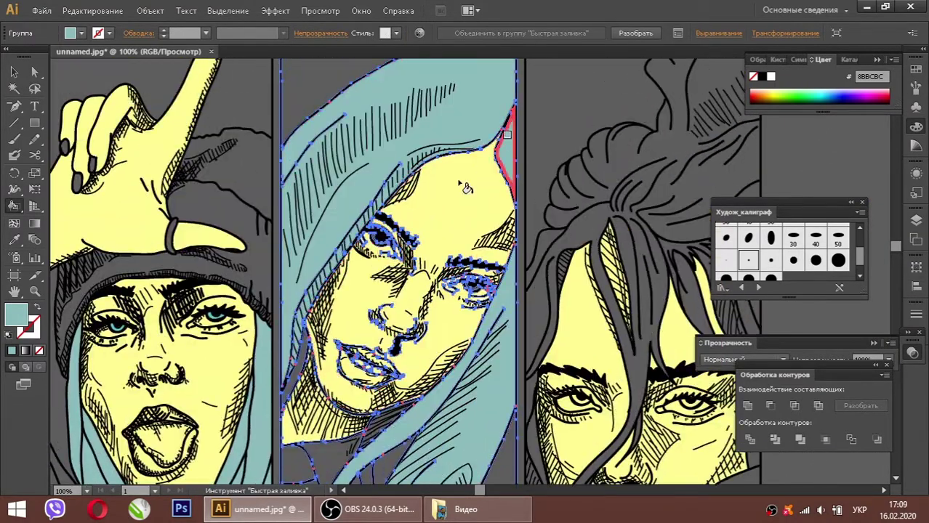
scroll(436, 239, "down", 5)
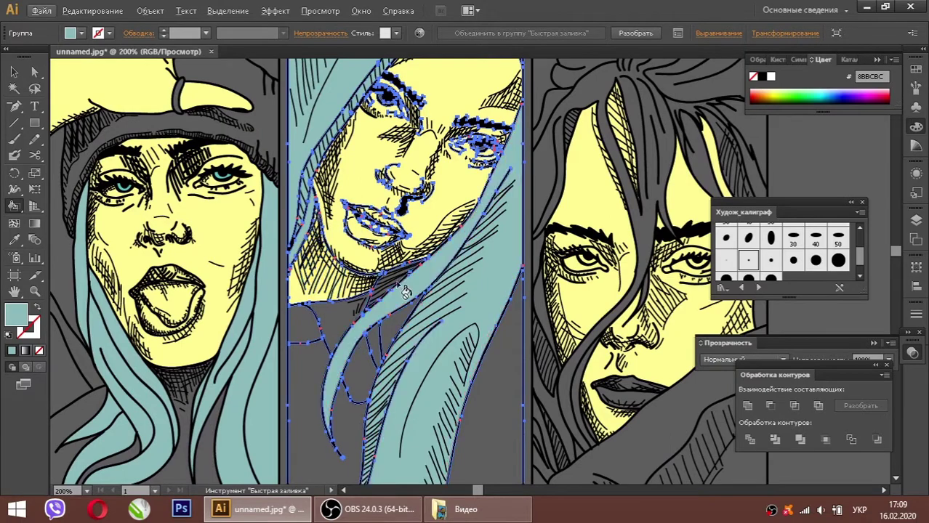
scroll(405, 292, "up", 1)
scroll(344, 360, "up", 1)
scroll(339, 326, "down", 1)
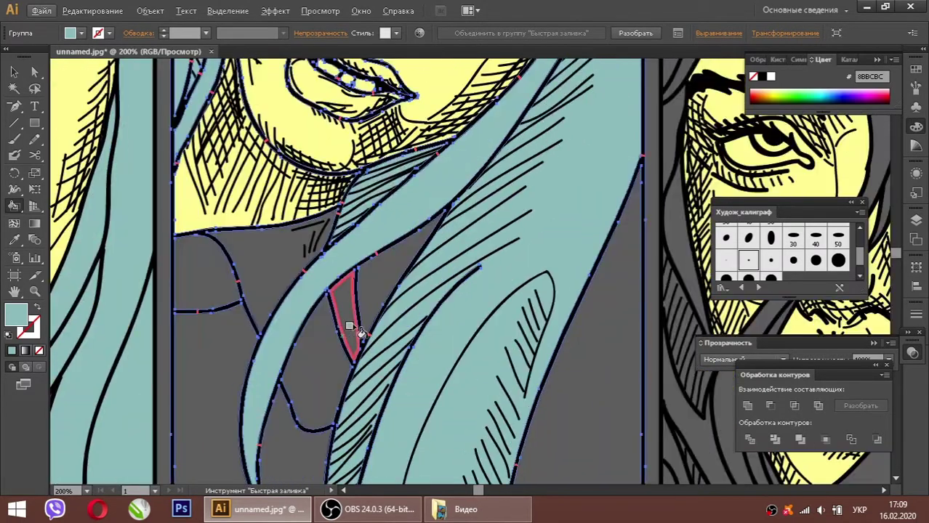
scroll(352, 319, "down", 1)
scroll(436, 330, "down", 1)
scroll(539, 341, "down", 1)
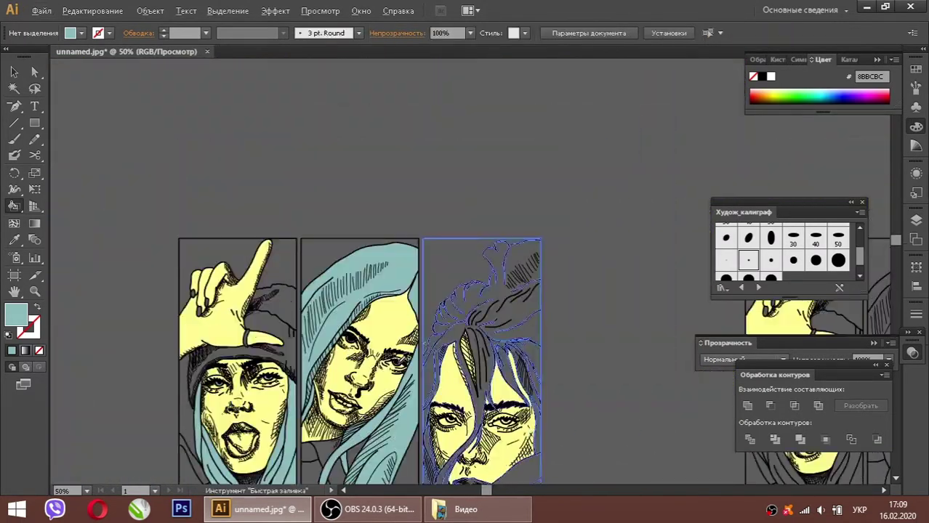
Open the fill colour picker and cancel without changing the colour
scroll(539, 342, "up", 5)
scroll(541, 406, "down", 2)
scroll(541, 406, "down", 2)
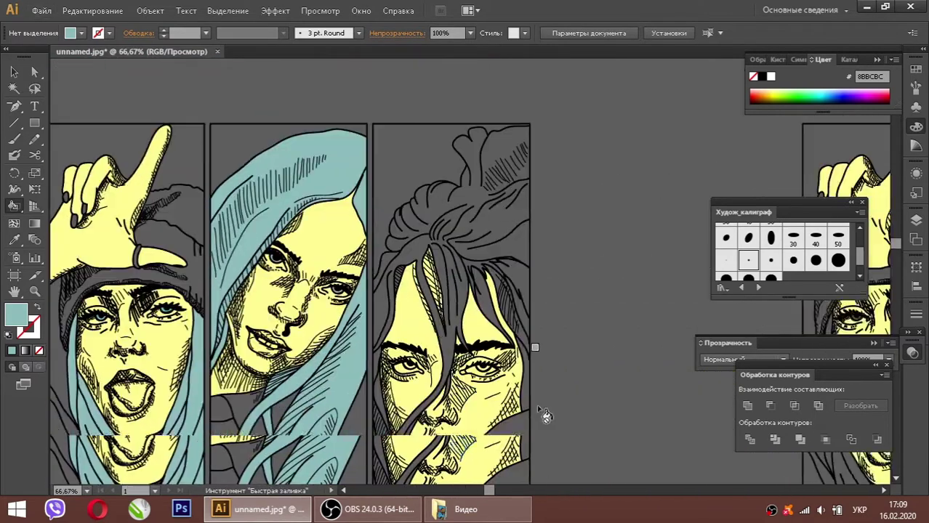
double_click(16, 314)
left_click(582, 190)
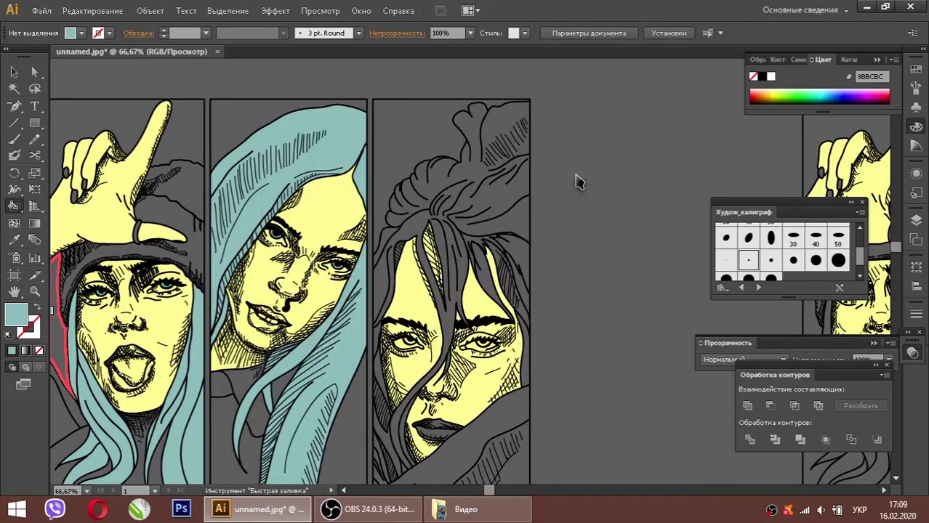
Set the fill to light grey DBD9CA and paint the right portrait's hair and hatched region
double_click(10, 311)
left_click(603, 174)
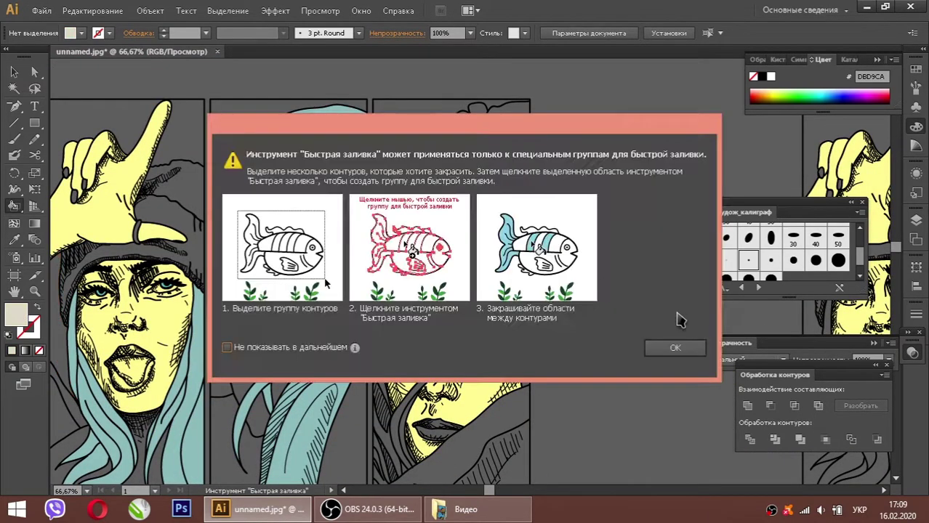
left_click(644, 346)
left_click(517, 232)
scroll(517, 240, "up", 3)
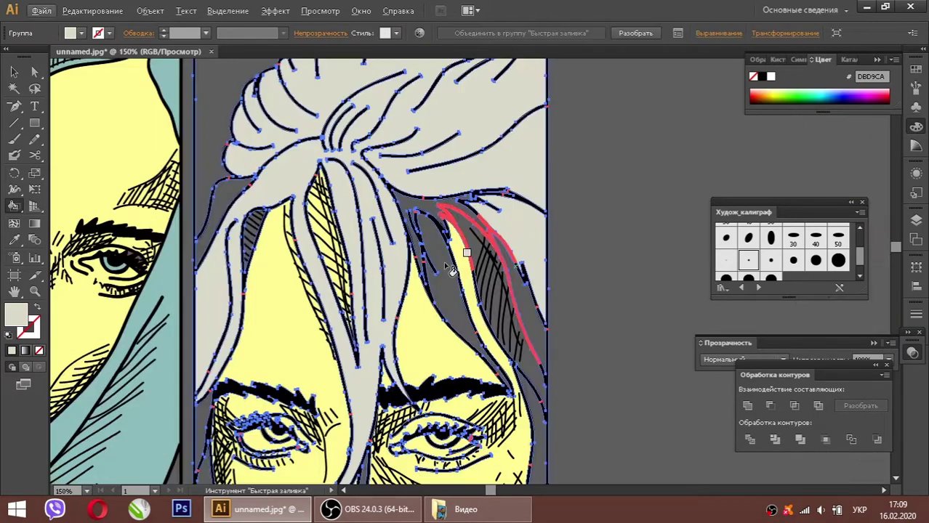
left_click(473, 240)
scroll(602, 287, "down", 2)
scroll(247, 170, "down", 3)
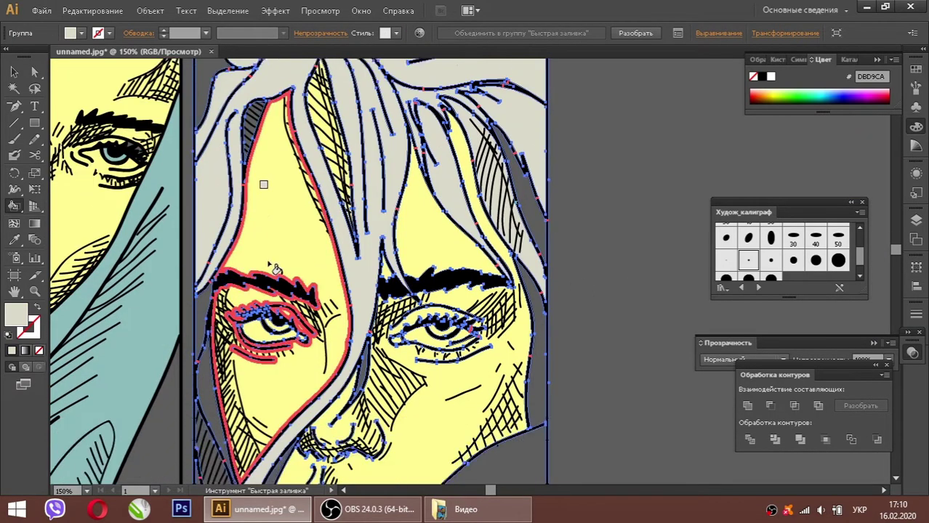
scroll(263, 183, "down", 2)
scroll(406, 269, "up", 2)
scroll(465, 233, "up", 2)
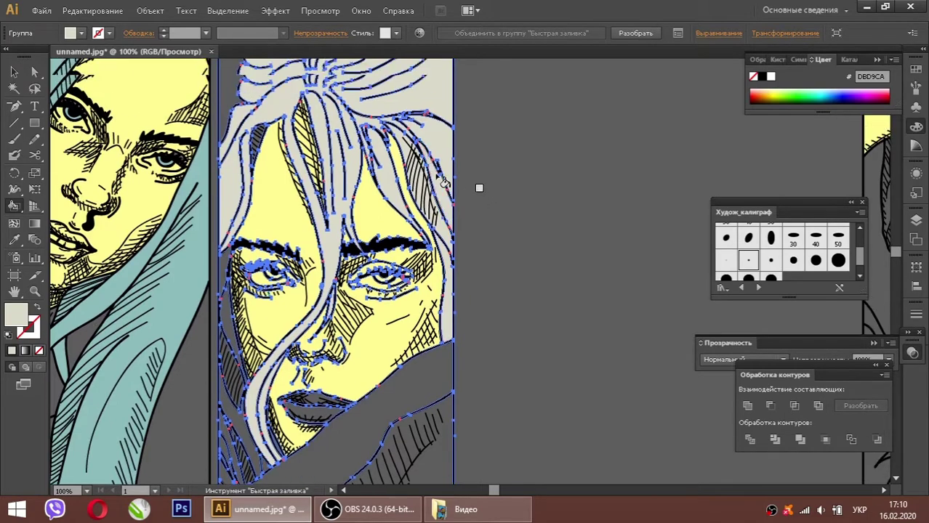
scroll(227, 302, "down", 2)
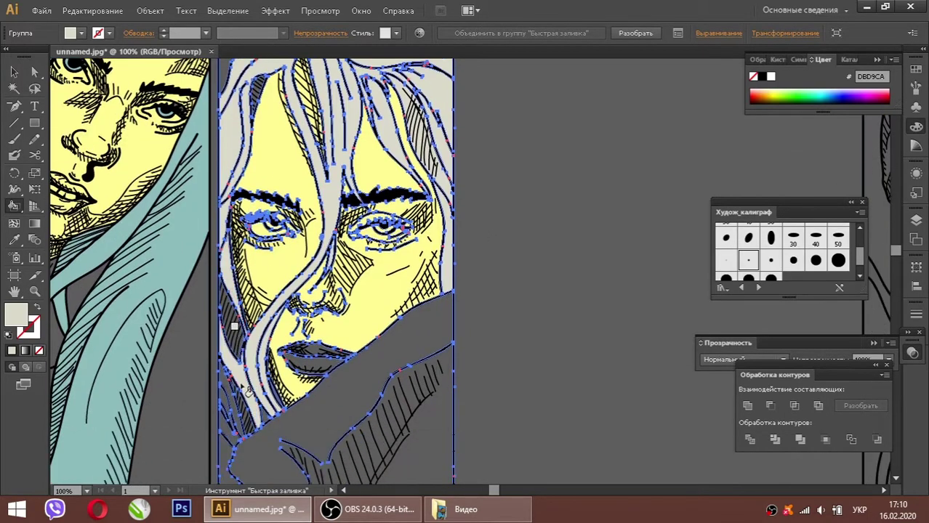
Set the fill to darker beige B7B297 for the shaded hair strands
double_click(16, 318)
left_click(607, 170)
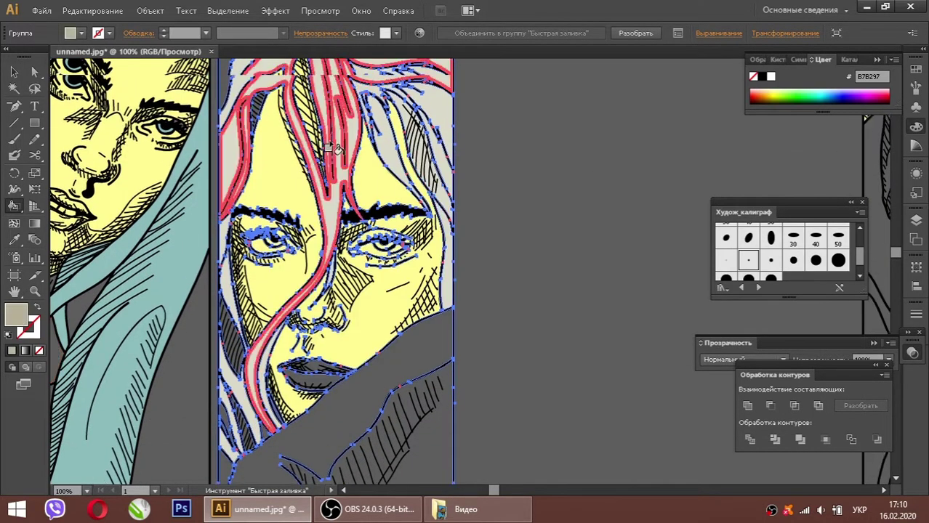
scroll(263, 133, "up", 3)
scroll(533, 183, "down", 2)
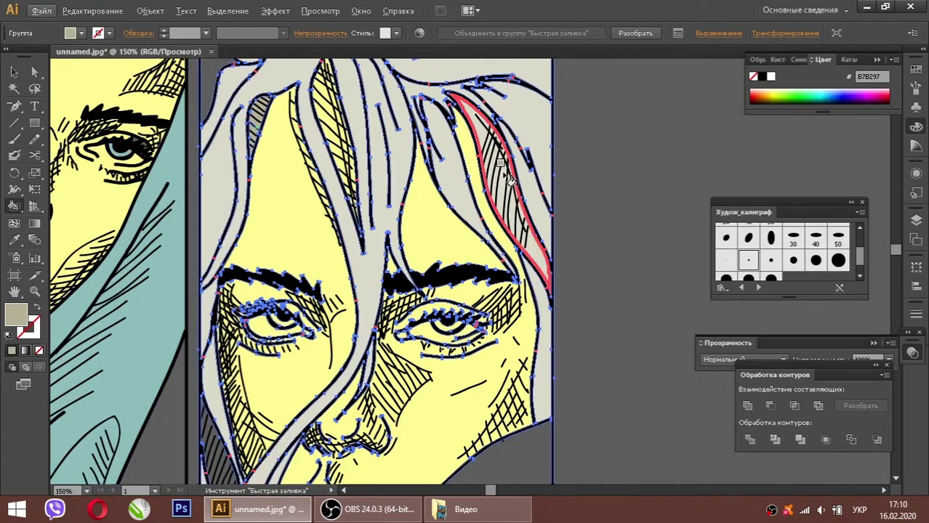
scroll(659, 218, "down", 2)
scroll(658, 218, "down", 1)
scroll(436, 327, "down", 2)
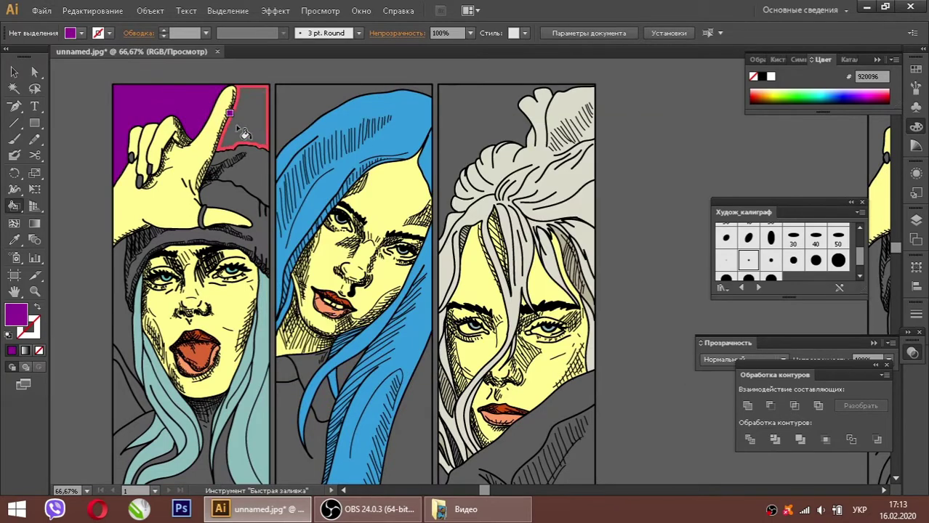
Live Paint the left, right and middle panel backgrounds purple
left_click(125, 306)
left_click(468, 109)
left_click(294, 109)
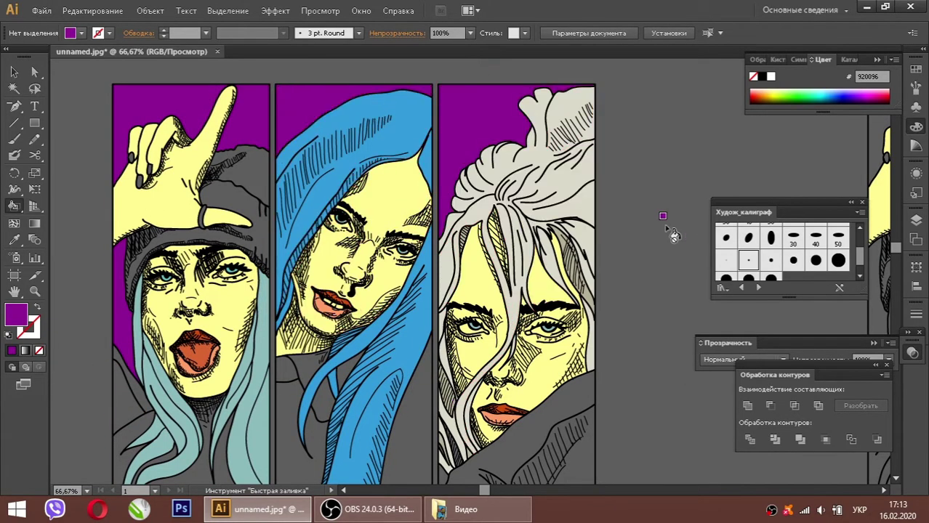
scroll(672, 235, "down", 2)
Fill the right figure's hood and left figure's clothing red-orange FF4800
double_click(25, 312)
left_click(474, 179)
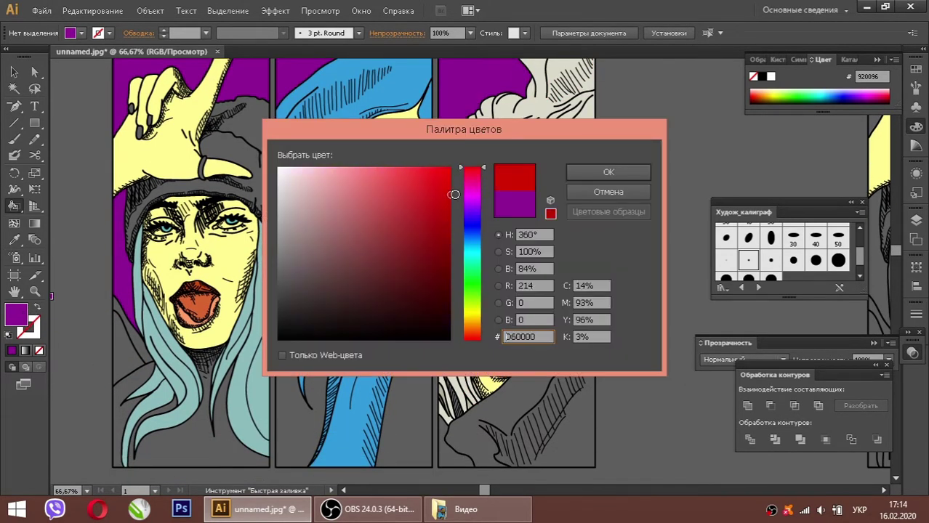
left_click_drag(473, 254, 475, 334)
left_click(608, 172)
left_click(520, 407)
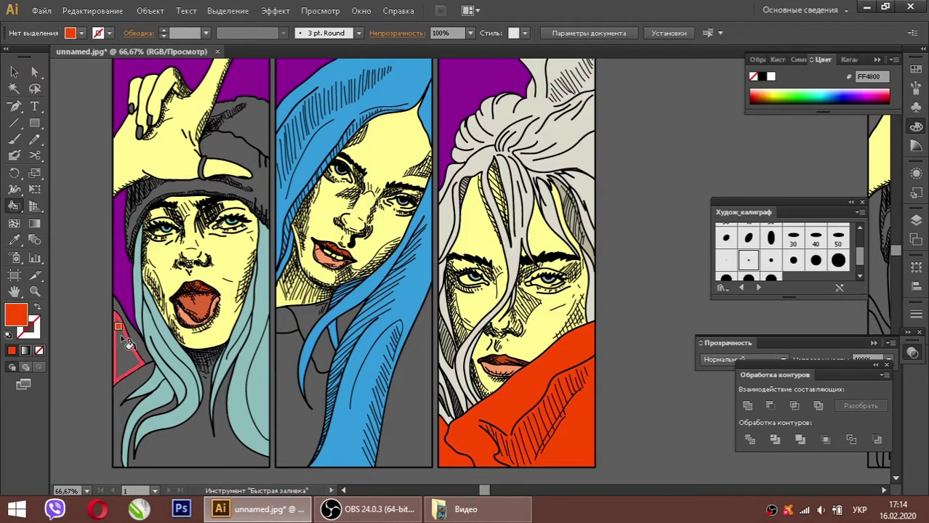
left_click(120, 334)
Fill the middle figure's clothing orange FFB000
double_click(16, 316)
left_click_drag(472, 333, 472, 322)
left_click(587, 170)
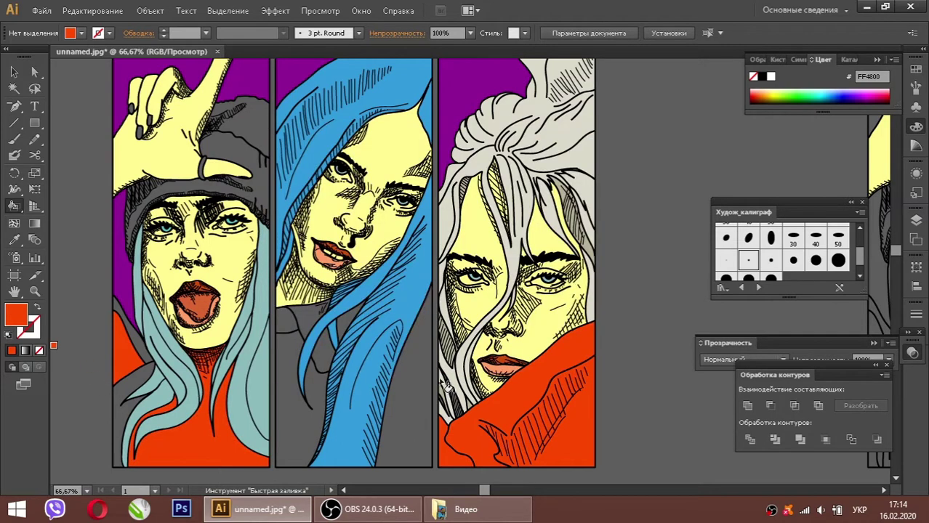
left_click(291, 336)
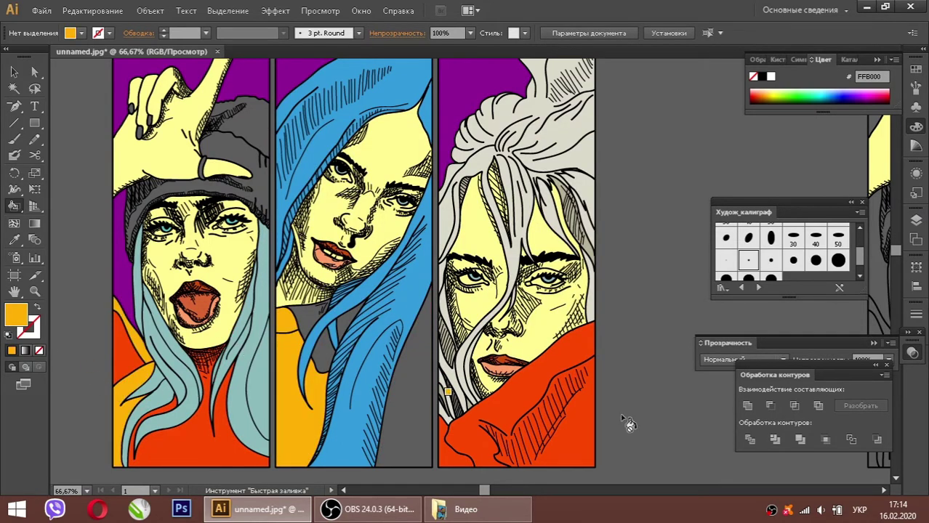
Fill the middle figure's neck light peach FFDF9F
double_click(16, 316)
left_click(378, 168)
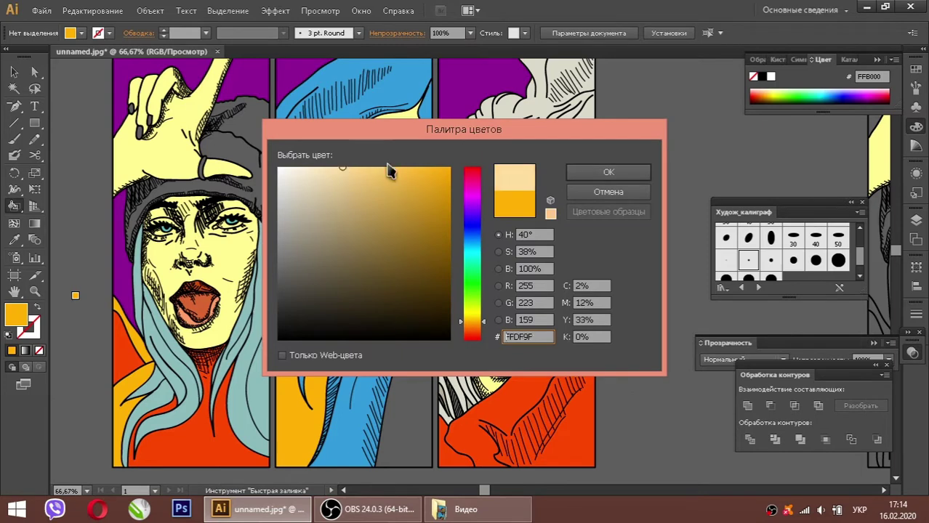
left_click(608, 171)
left_click(309, 341)
scroll(675, 333, "up", 1)
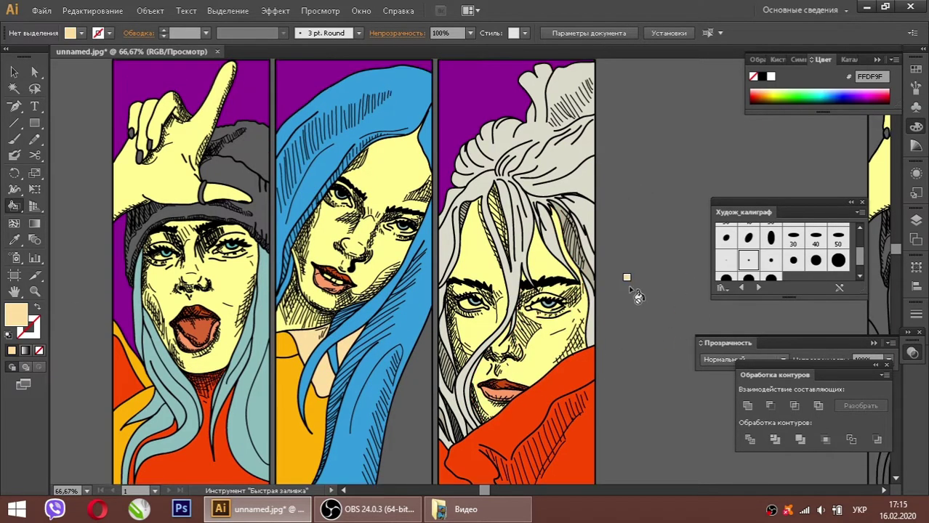
Set the fill to bright green 65FF4A and paint the left figure's hat
double_click(18, 316)
left_click(473, 289)
left_click(598, 173)
left_click(229, 171)
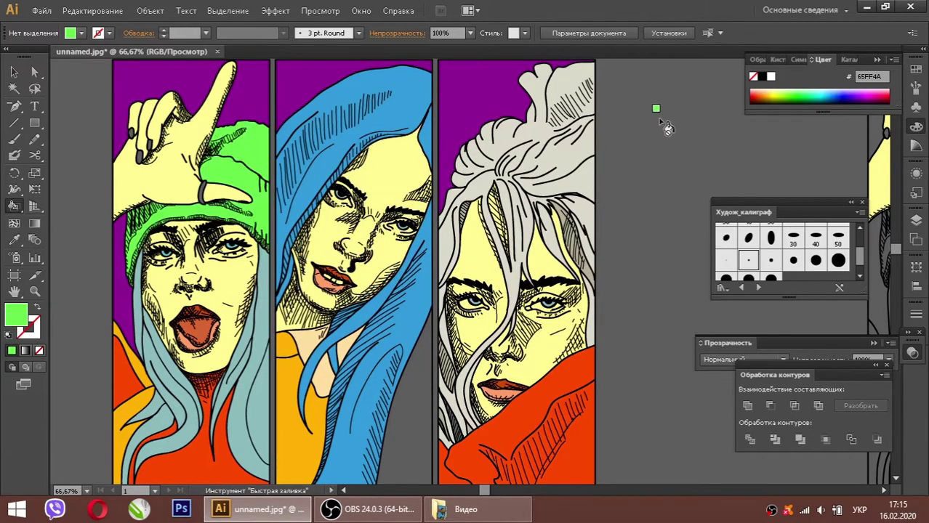
scroll(688, 284, "down", 1)
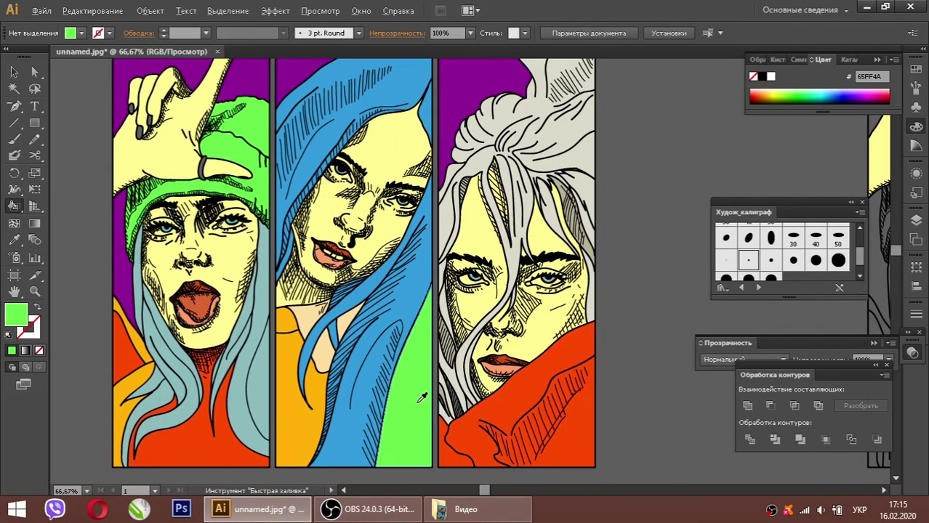
Paint the fingernail and ring red-orange FF4800
left_click(474, 374, "alt")
scroll(141, 62, "up", 2)
left_click(138, 225)
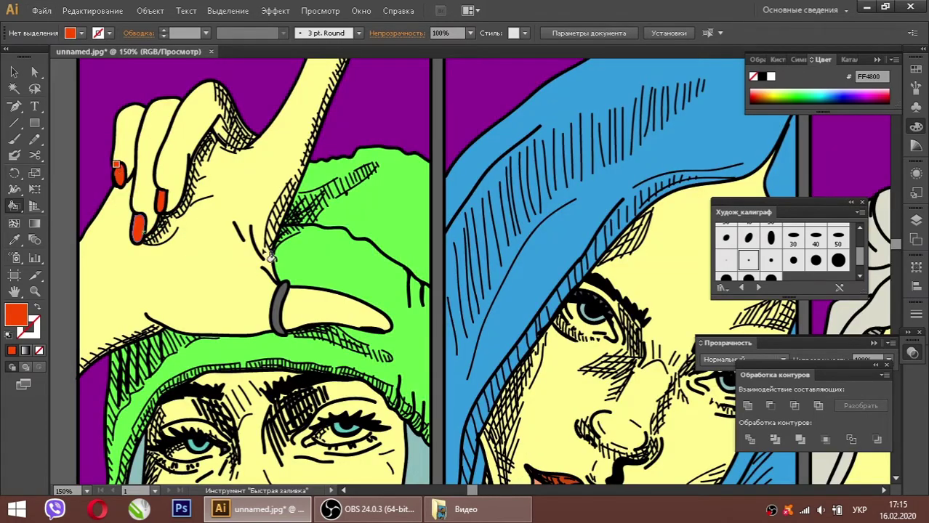
left_click(280, 308)
scroll(280, 309, "down", 2)
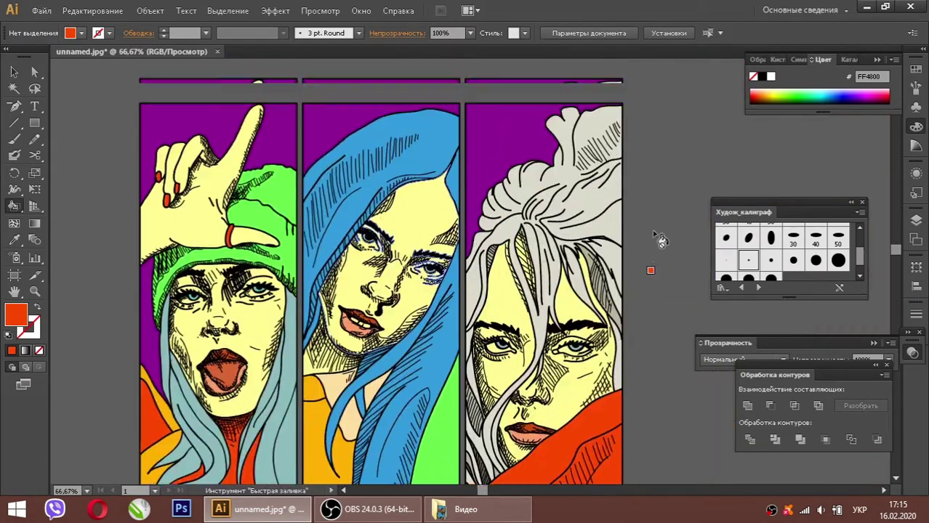
scroll(661, 233, "down", 1)
scroll(640, 218, "right", 2)
Move the uncoloured line-art copy onto the coloured panels, aligning the outlines
scroll(563, 178, "right", 2)
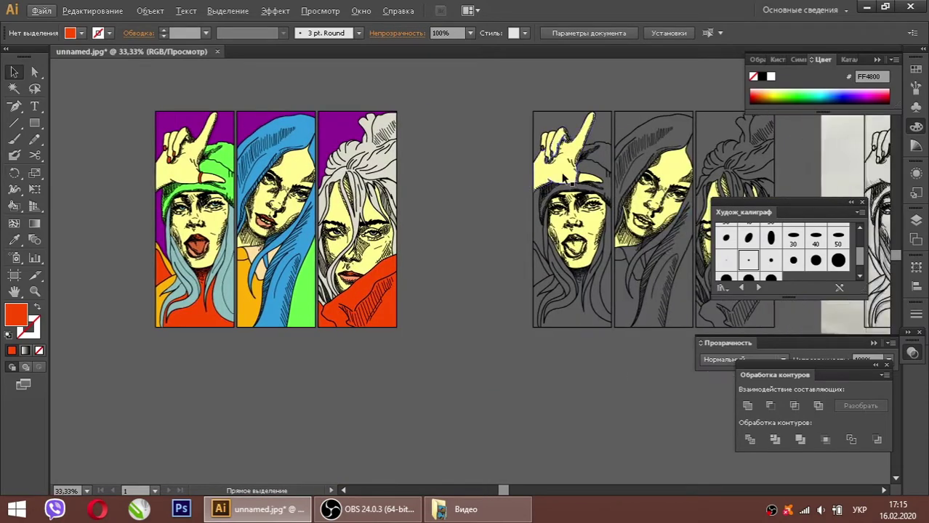
scroll(563, 178, "up", 2)
left_click(759, 172)
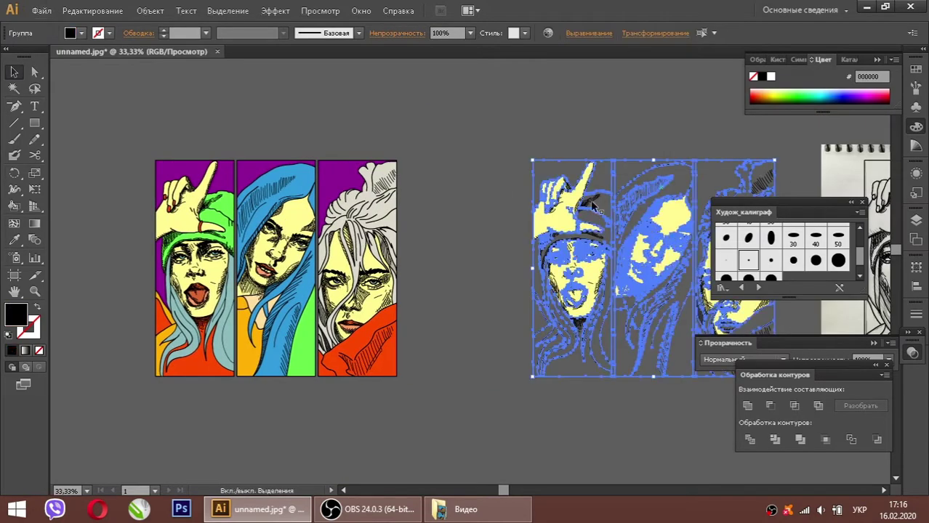
left_click_drag(644, 196, 311, 196)
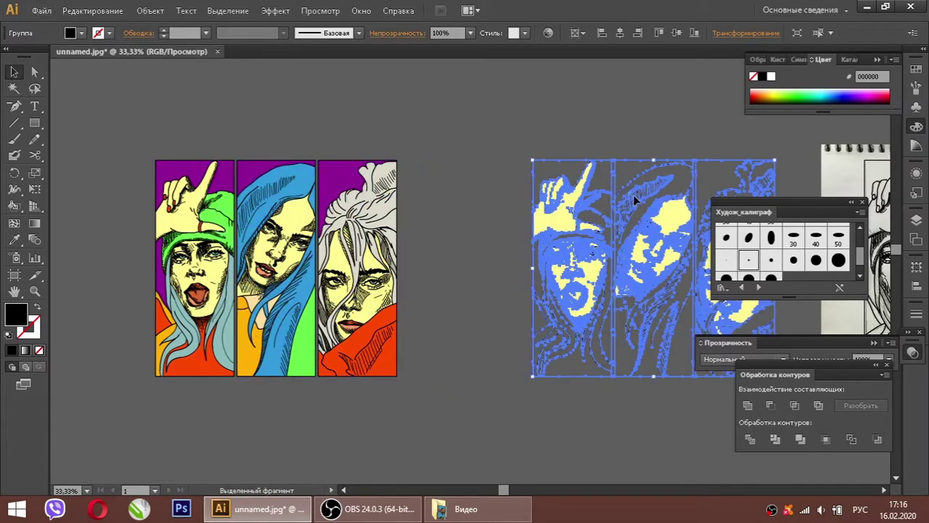
left_click_drag(310, 196, 447, 168)
Zoom in to check the line art lines up with the coloured panels
scroll(352, 153, "up", 2)
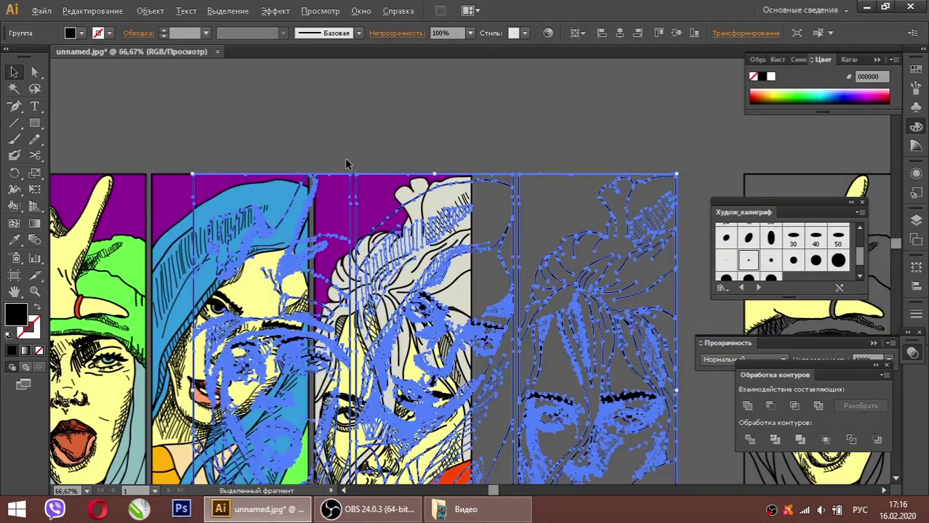
scroll(353, 153, "up", 1)
scroll(380, 199, "up", 1)
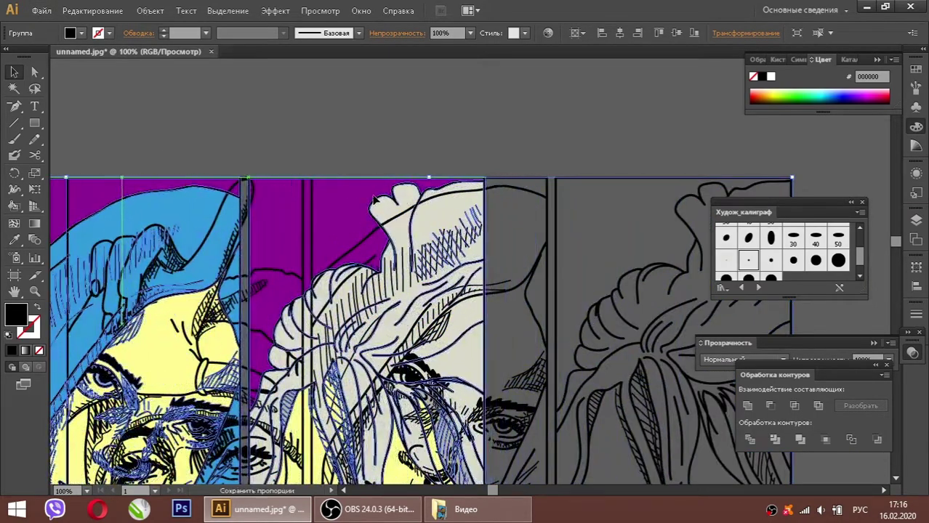
scroll(328, 182, "up", 2)
scroll(518, 193, "up", 2)
scroll(497, 207, "up", 1)
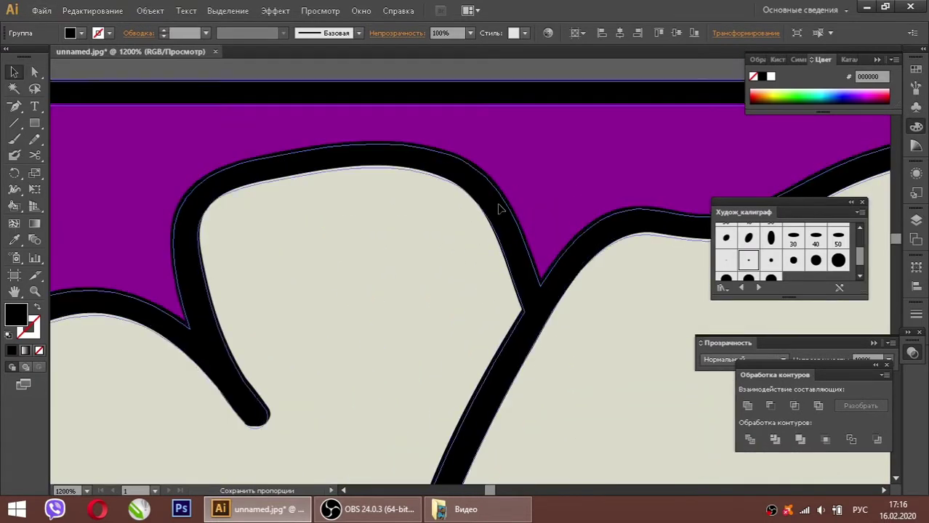
scroll(690, 178, "down", 3)
scroll(681, 173, "up", 4)
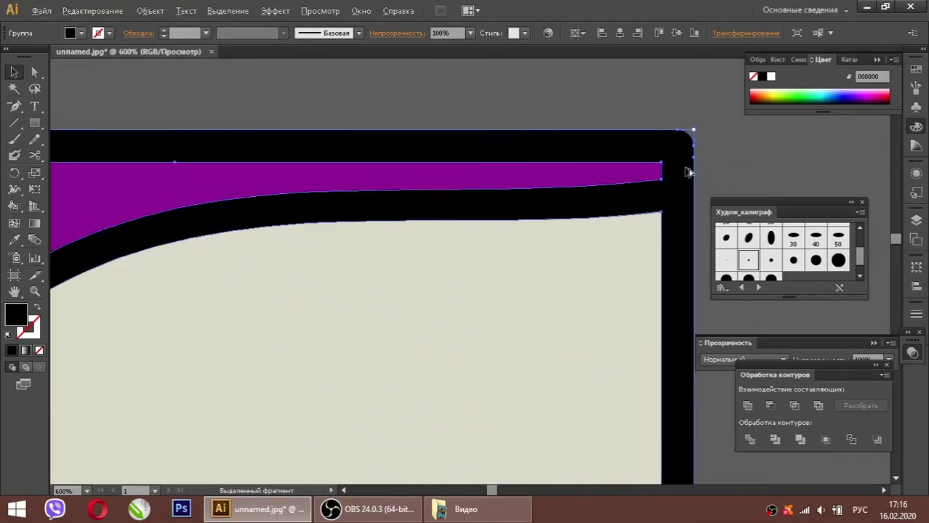
scroll(680, 173, "down", 4)
Set the fill colour to dark navy 003449
scroll(681, 173, "down", 5)
key("i")
double_click(16, 314)
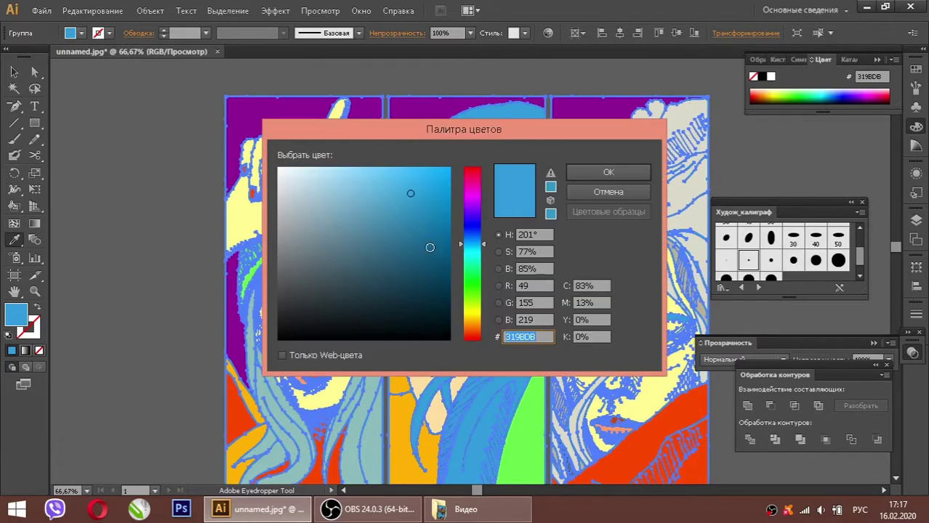
left_click(587, 170)
double_click(16, 313)
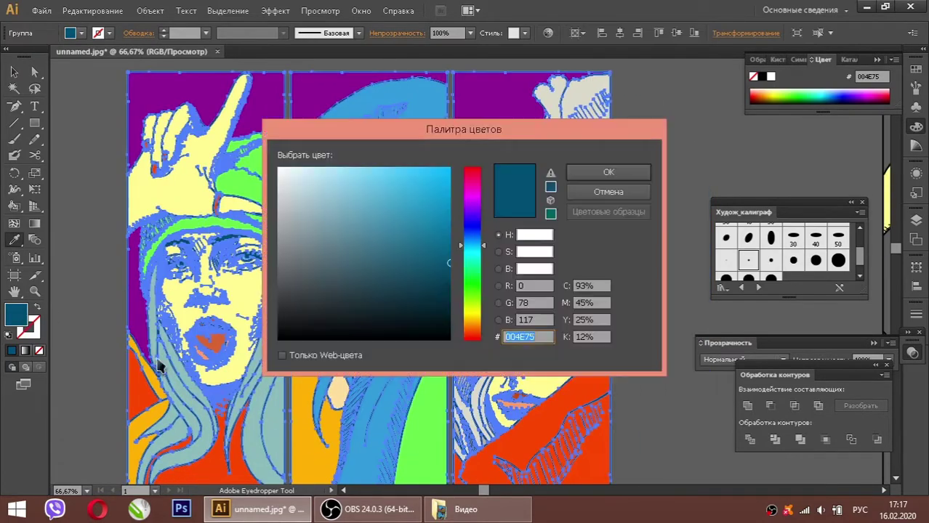
left_click(600, 170)
scroll(681, 198, "up", 2)
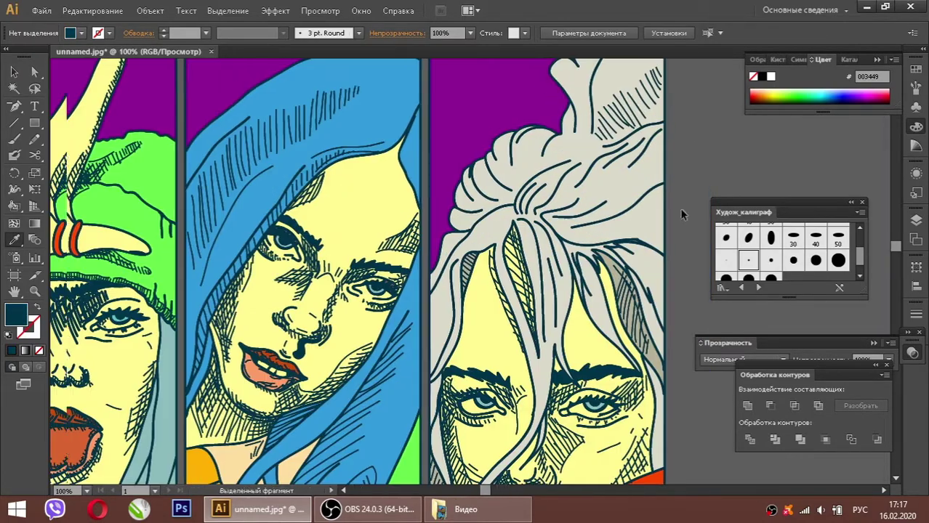
scroll(291, 237, "down", 2)
Select all the artwork and apply dark navy 003449 to the line art
key("ctrl+a")
double_click(16, 314)
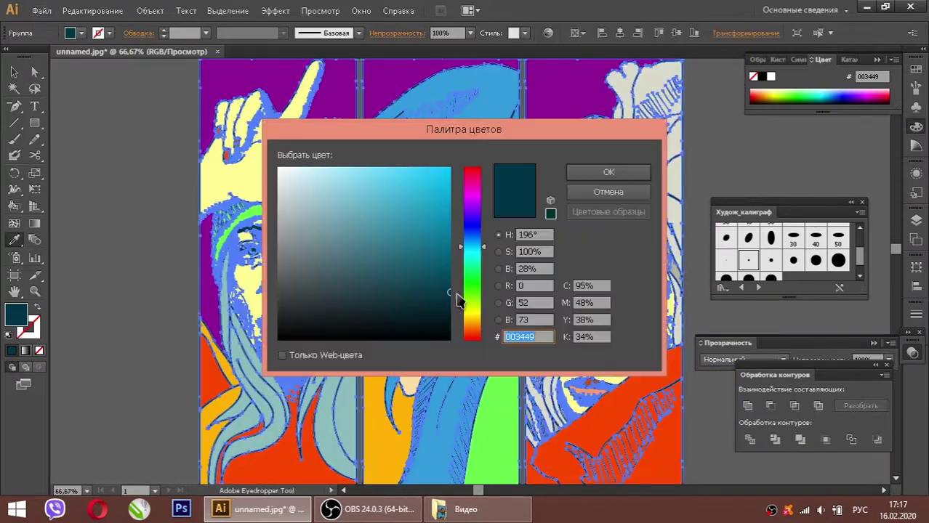
left_click(607, 172)
left_click(134, 263)
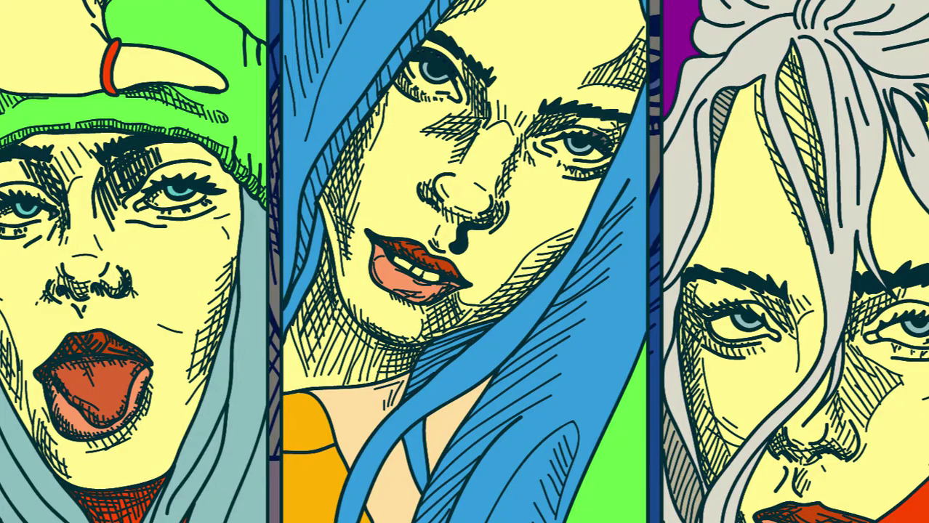